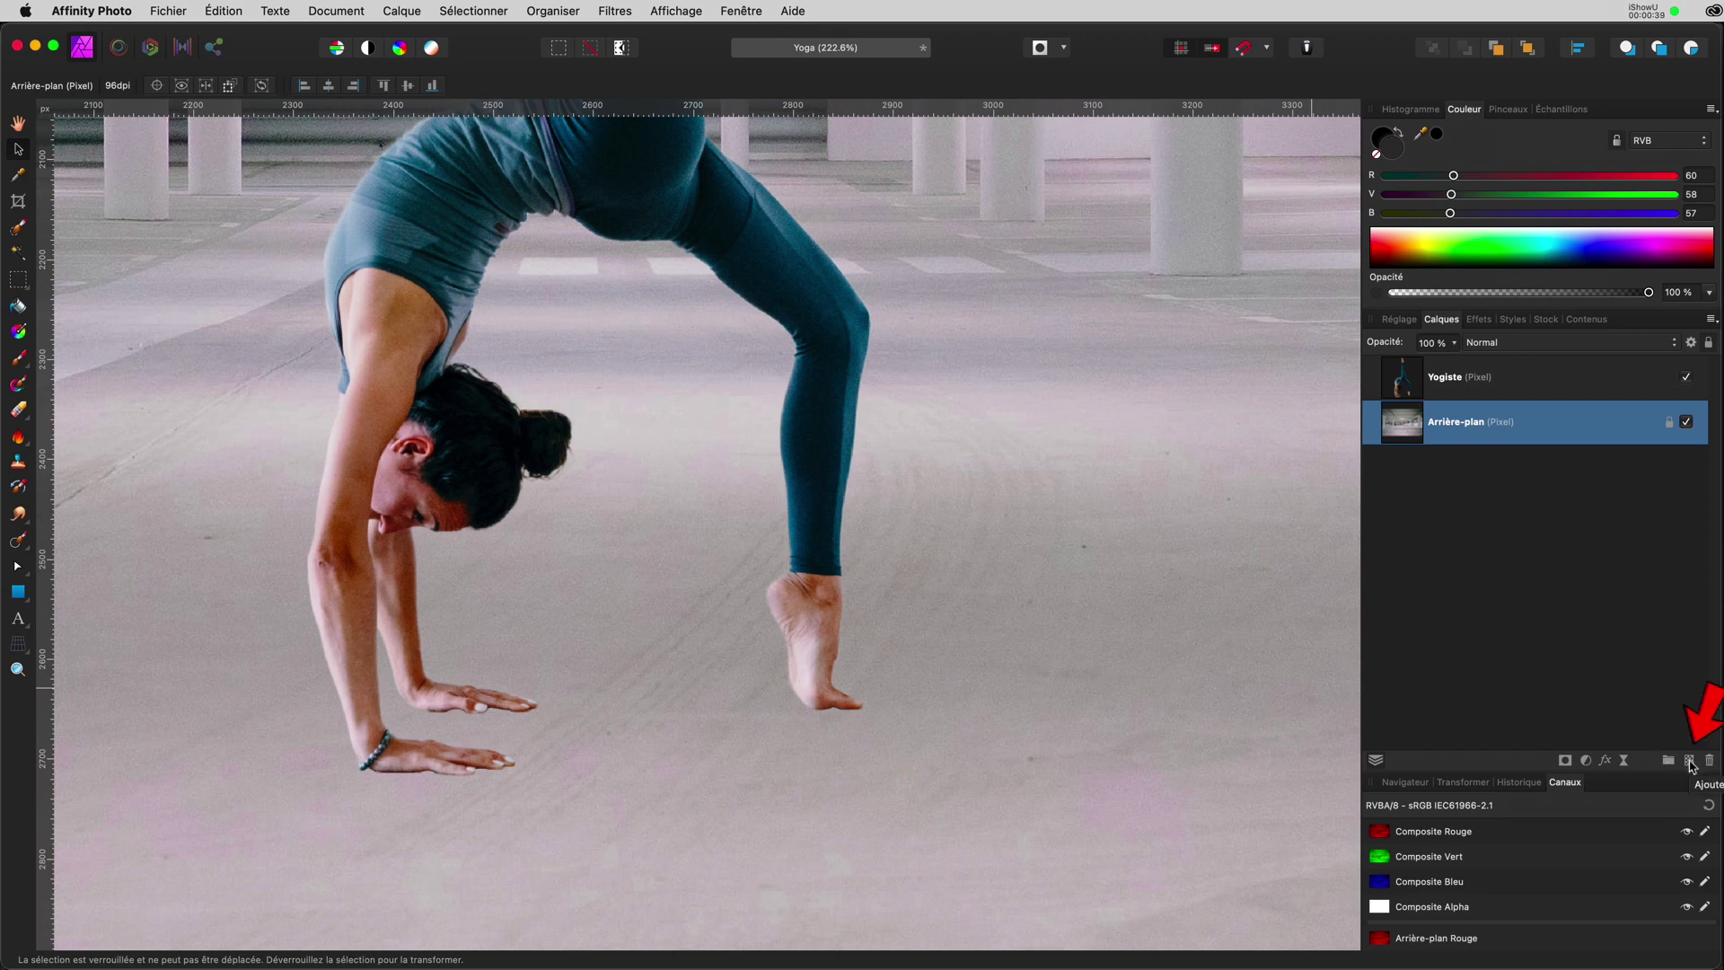
Step: Add an empty pixel layer directly above the Arrière-plan layer and activate the Paint Brush with black as its colour
click(1691, 762)
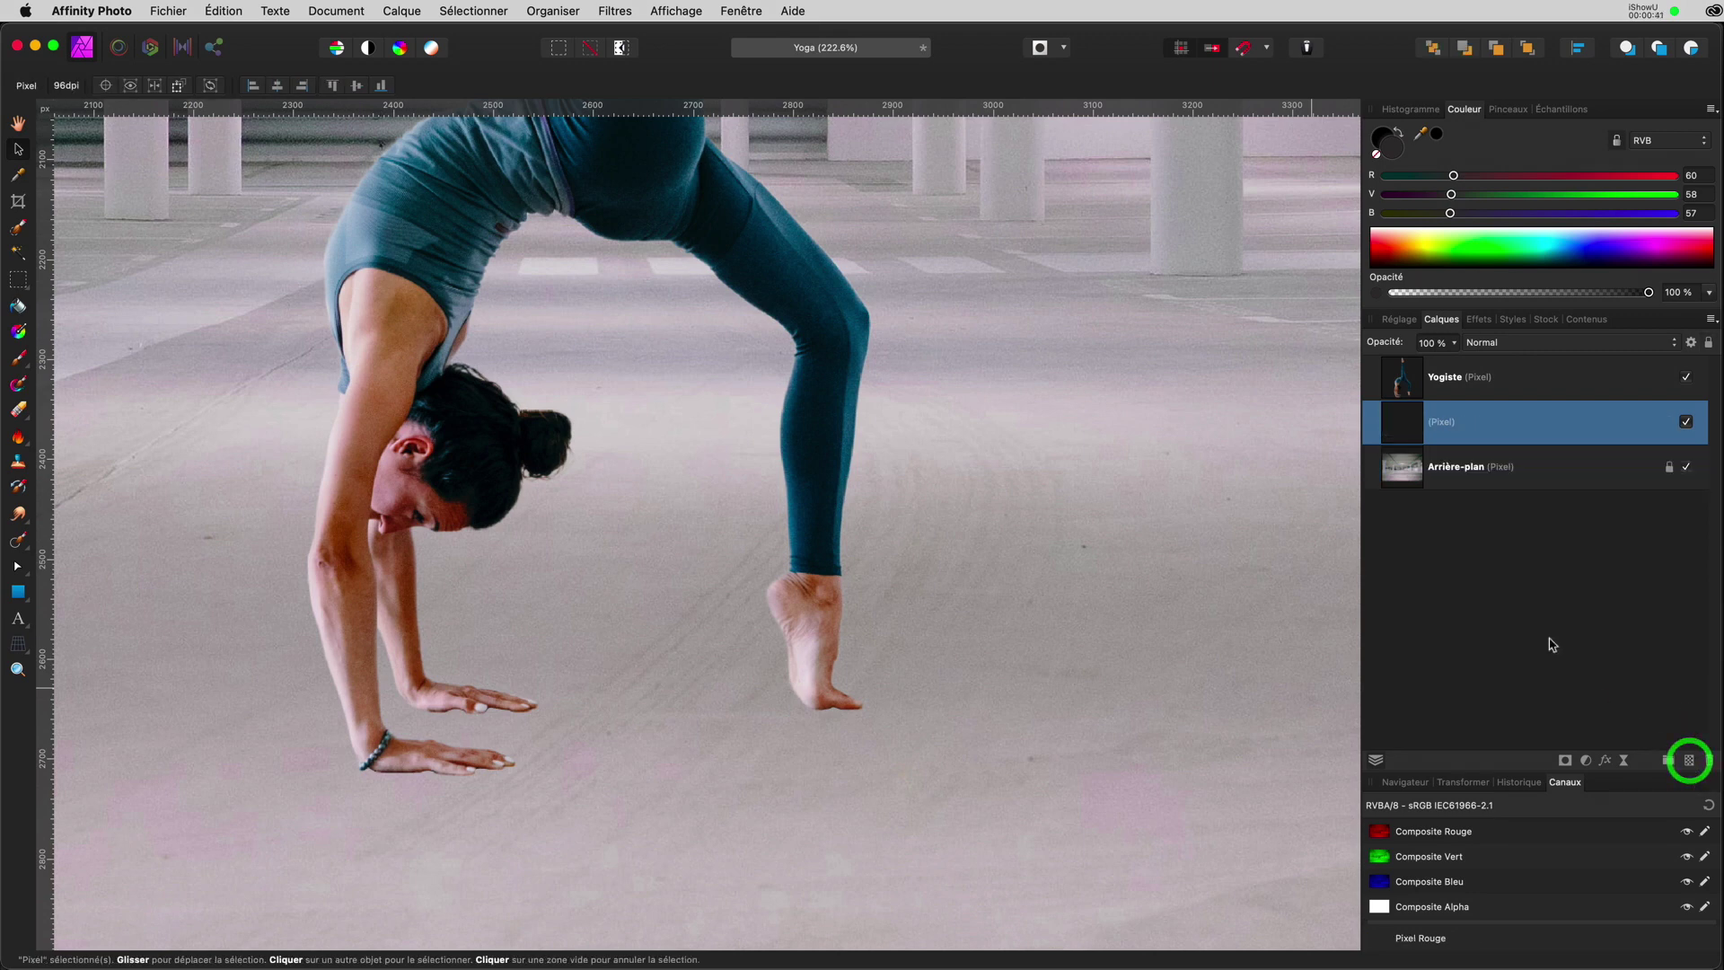
click(1410, 438)
click(22, 360)
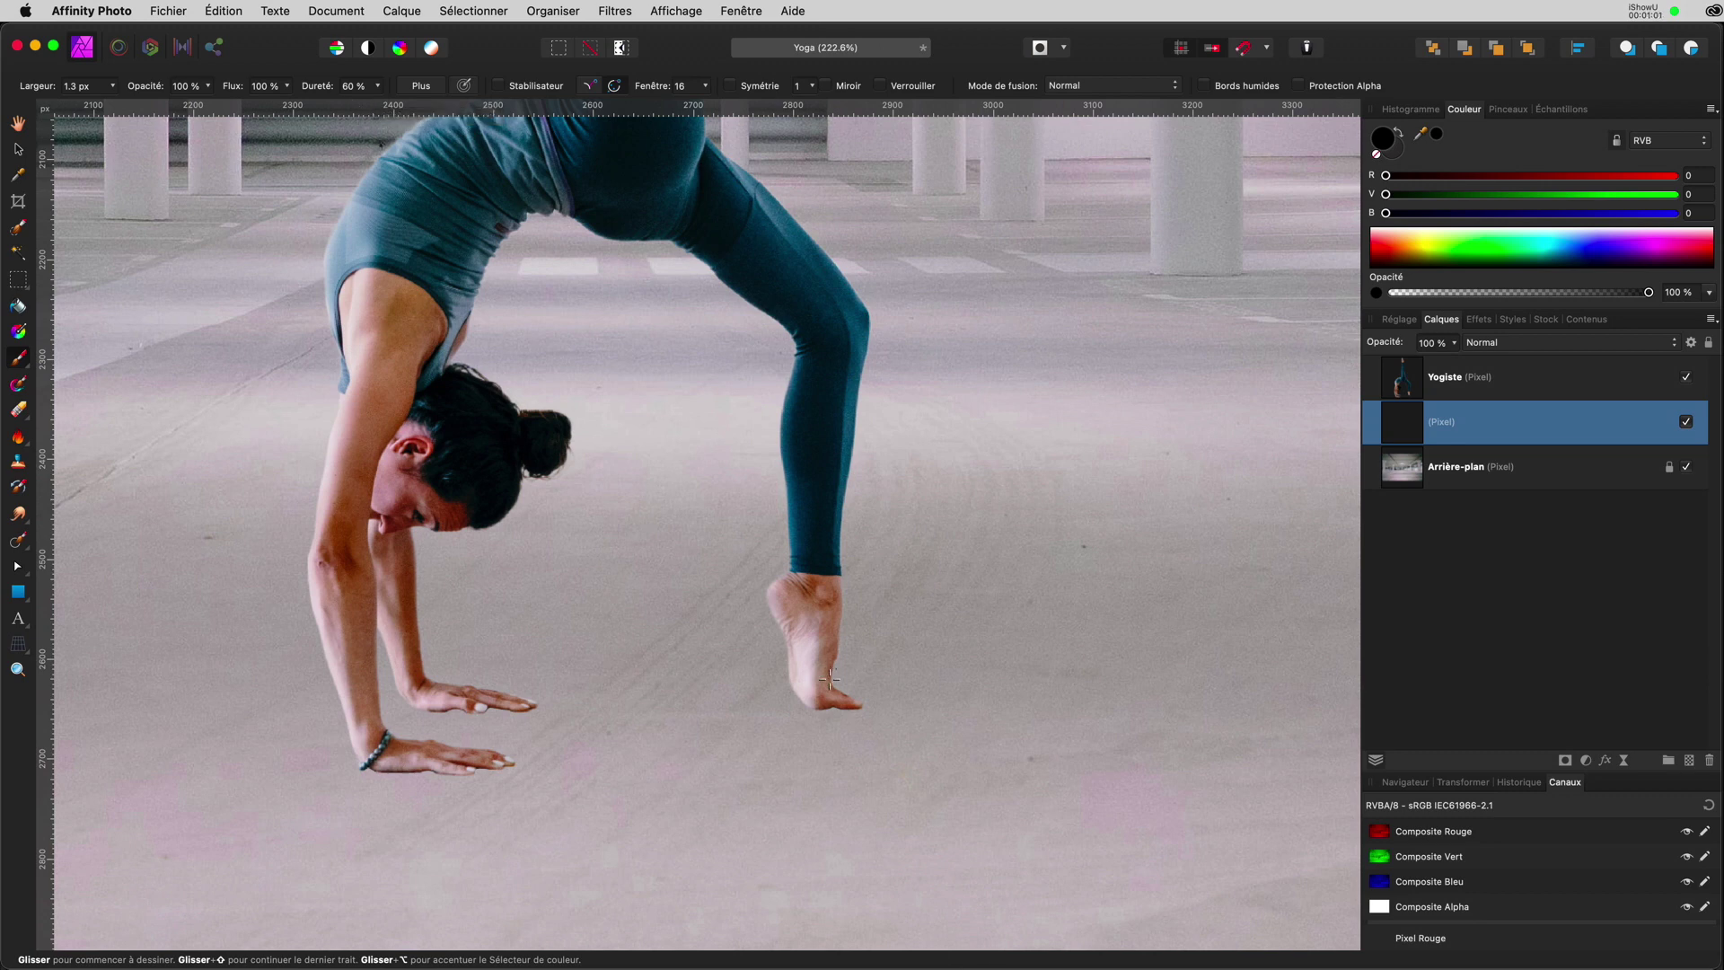
Step: Paint a thin black contact shadow along the underside of the standing foot with a 10 px brush
scroll(830, 677, up, 8)
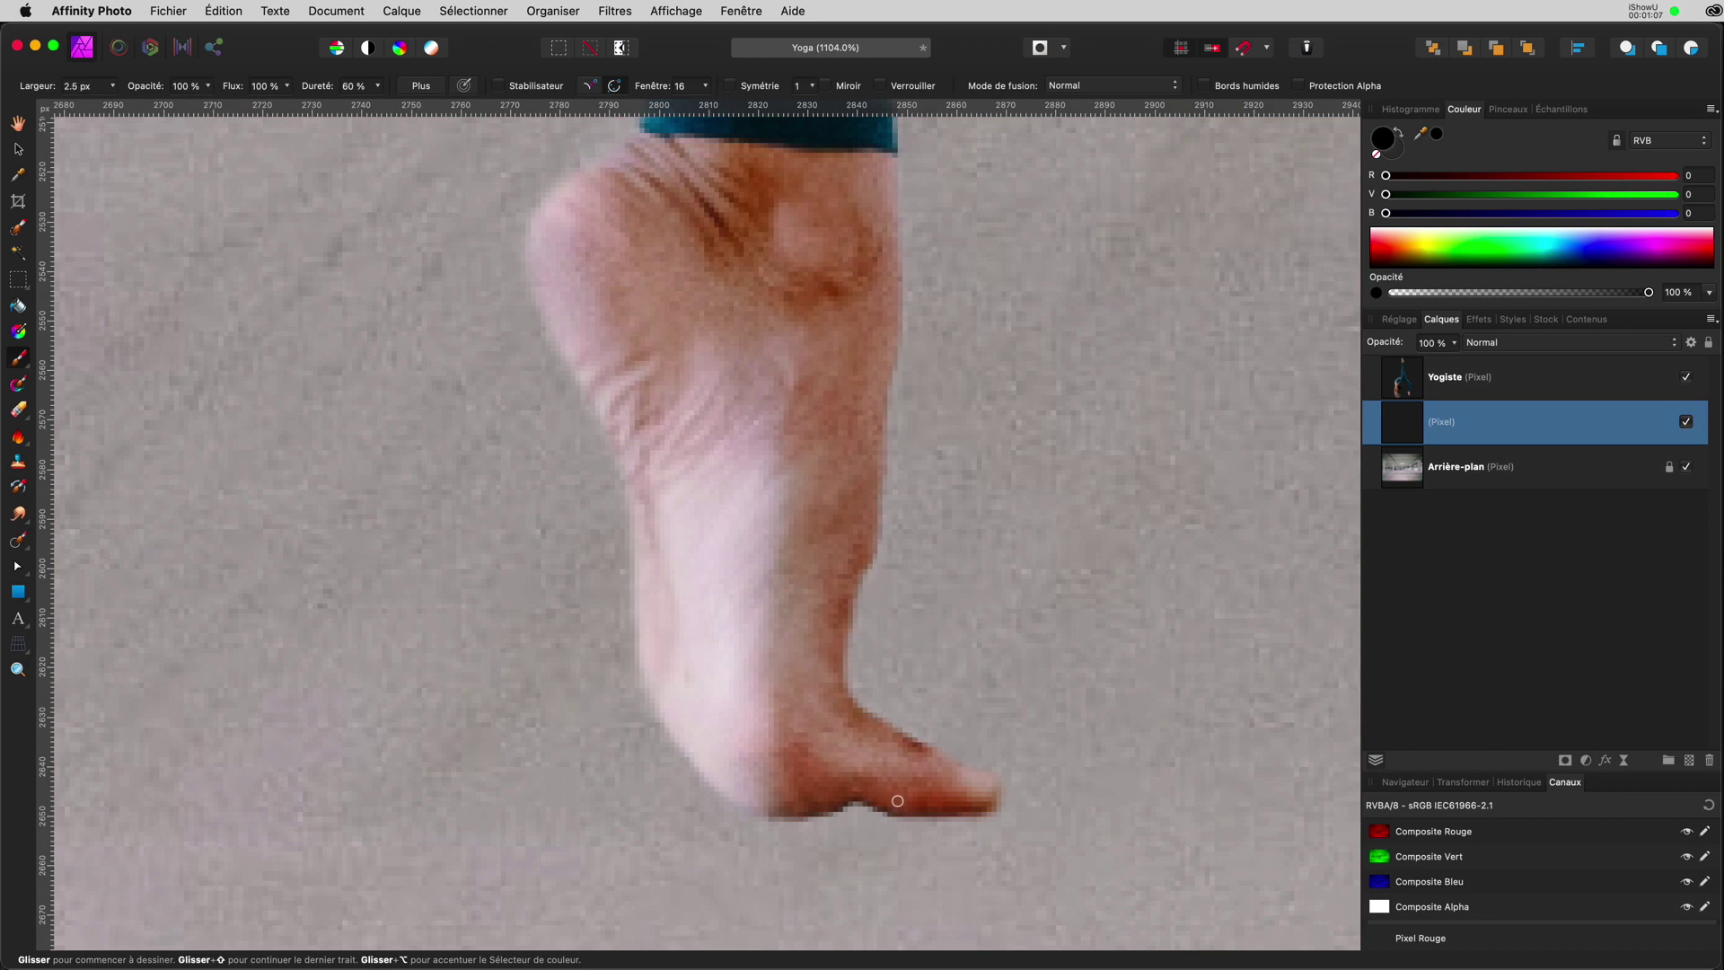
ctrl+alt+drag(897, 800, 979, 806)
click(979, 804)
mouse_move(979, 804)
mouse_down()
mouse_move(753, 799)
mouse_move(723, 711)
mouse_up()
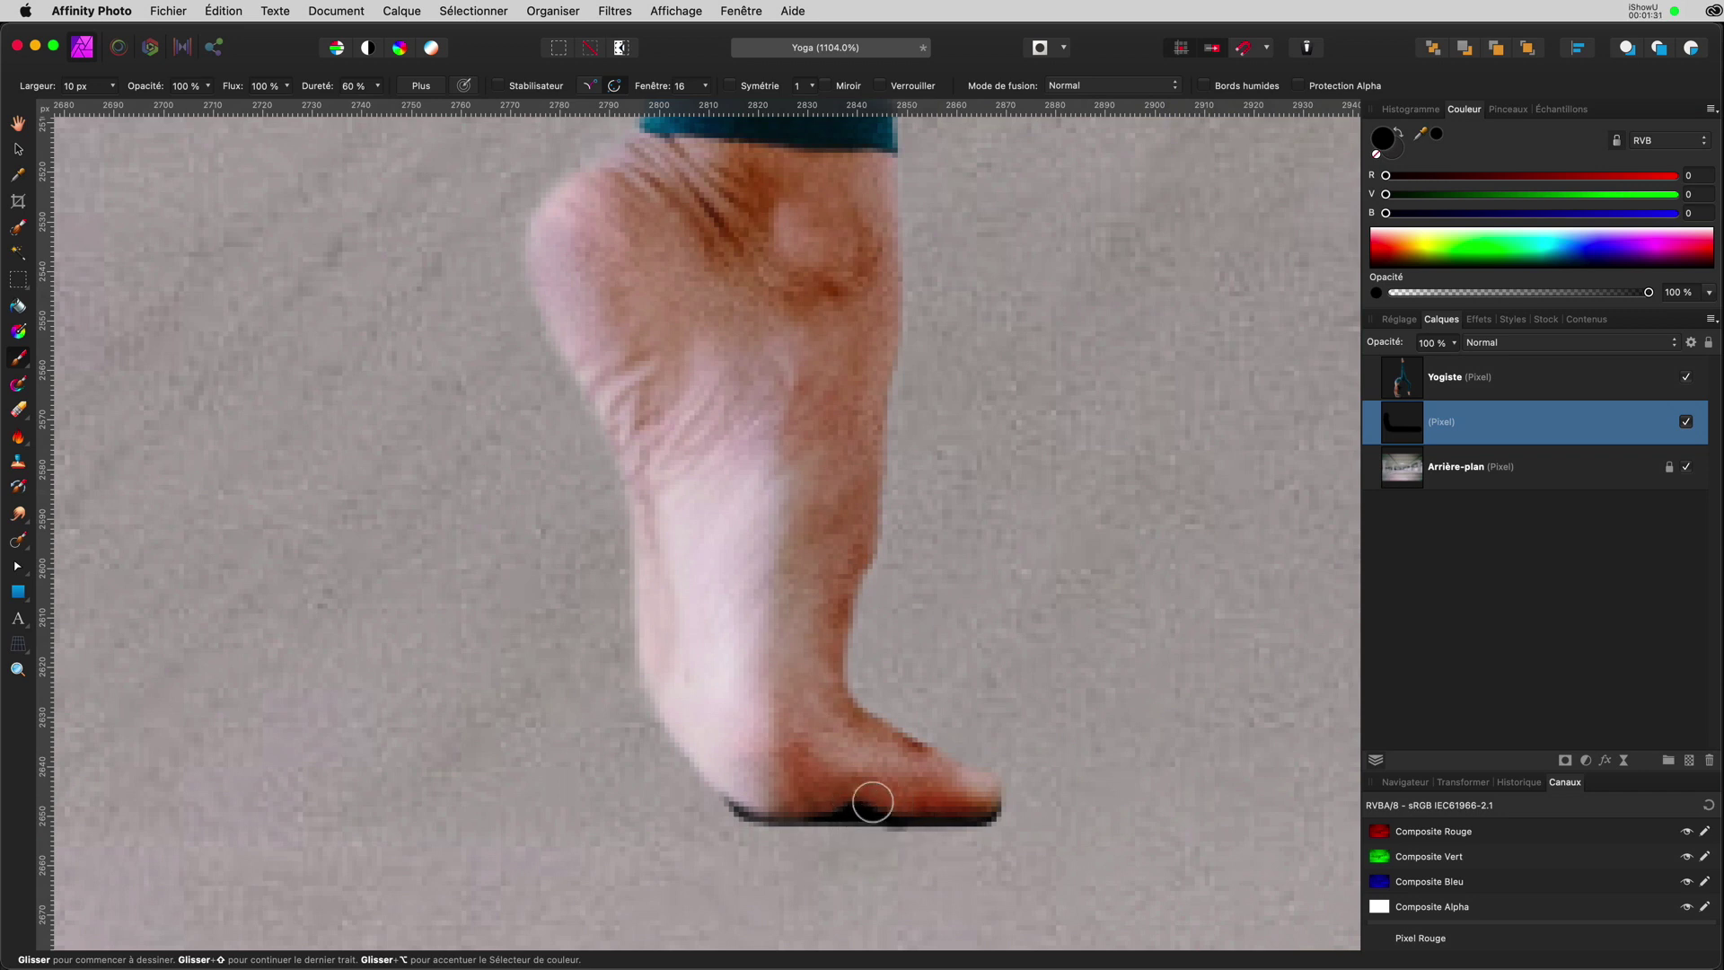
Step: Paint a black contact shadow under the far hand, from the fingertips back to the wrist
drag(682, 789, 1376, 720)
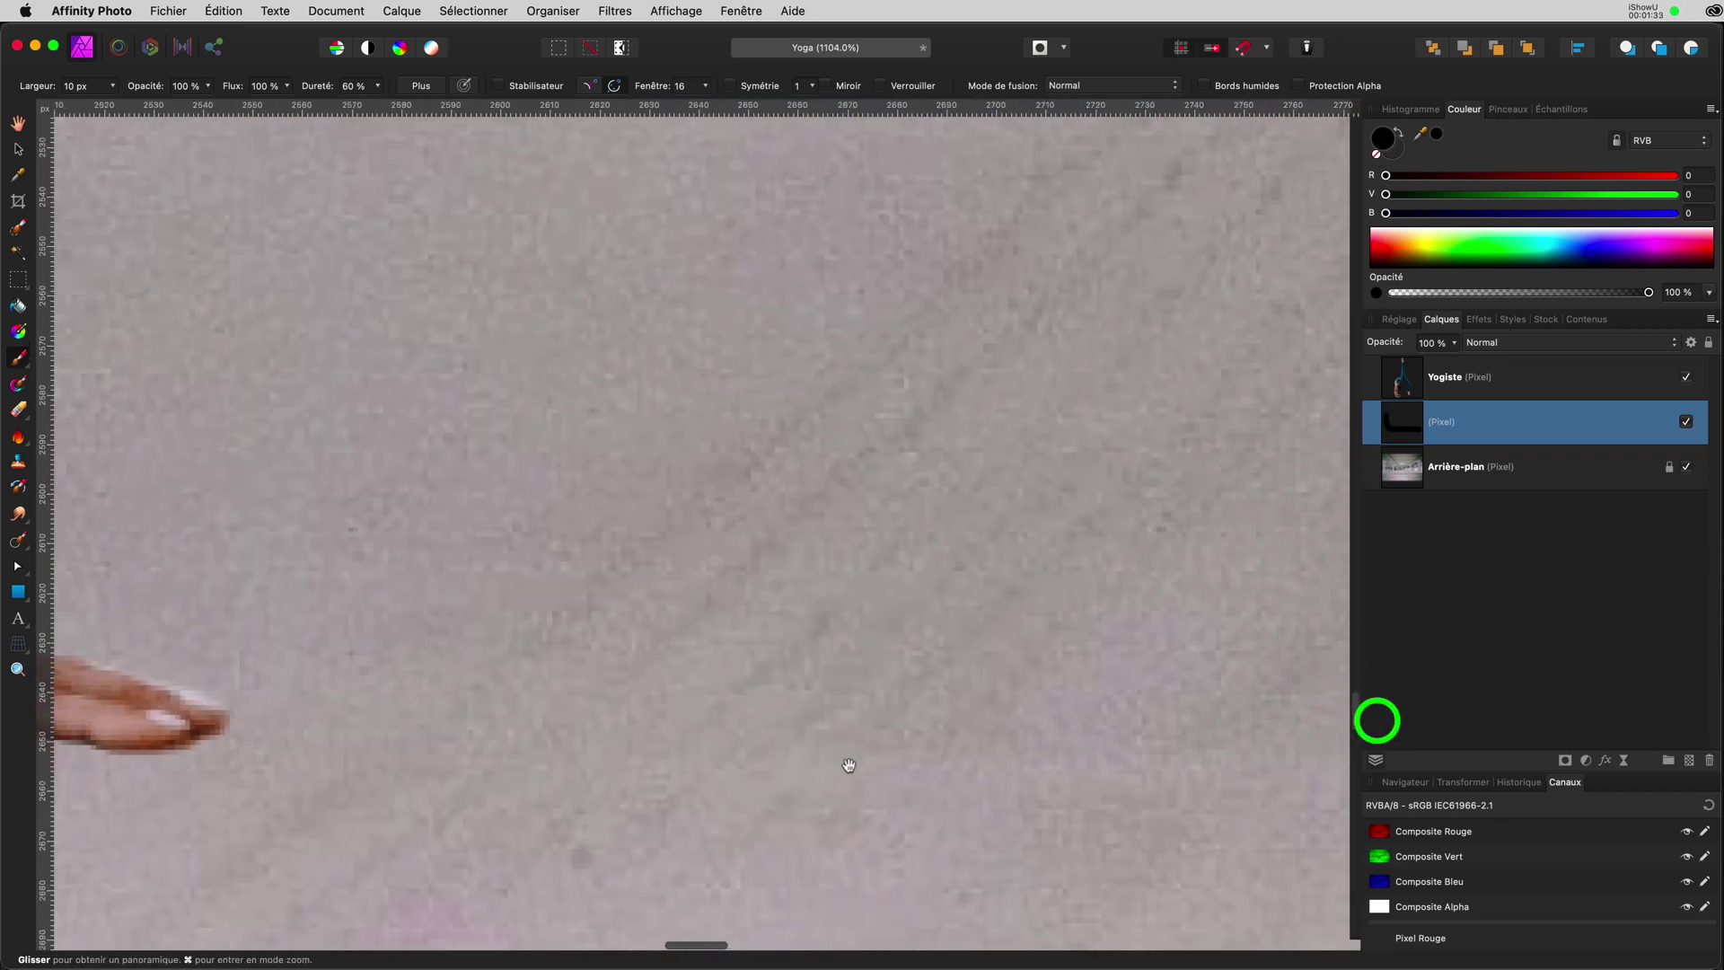
mouse_move(245, 834)
mouse_down()
mouse_move(873, 722)
mouse_move(1087, 629)
mouse_up()
click(1065, 557)
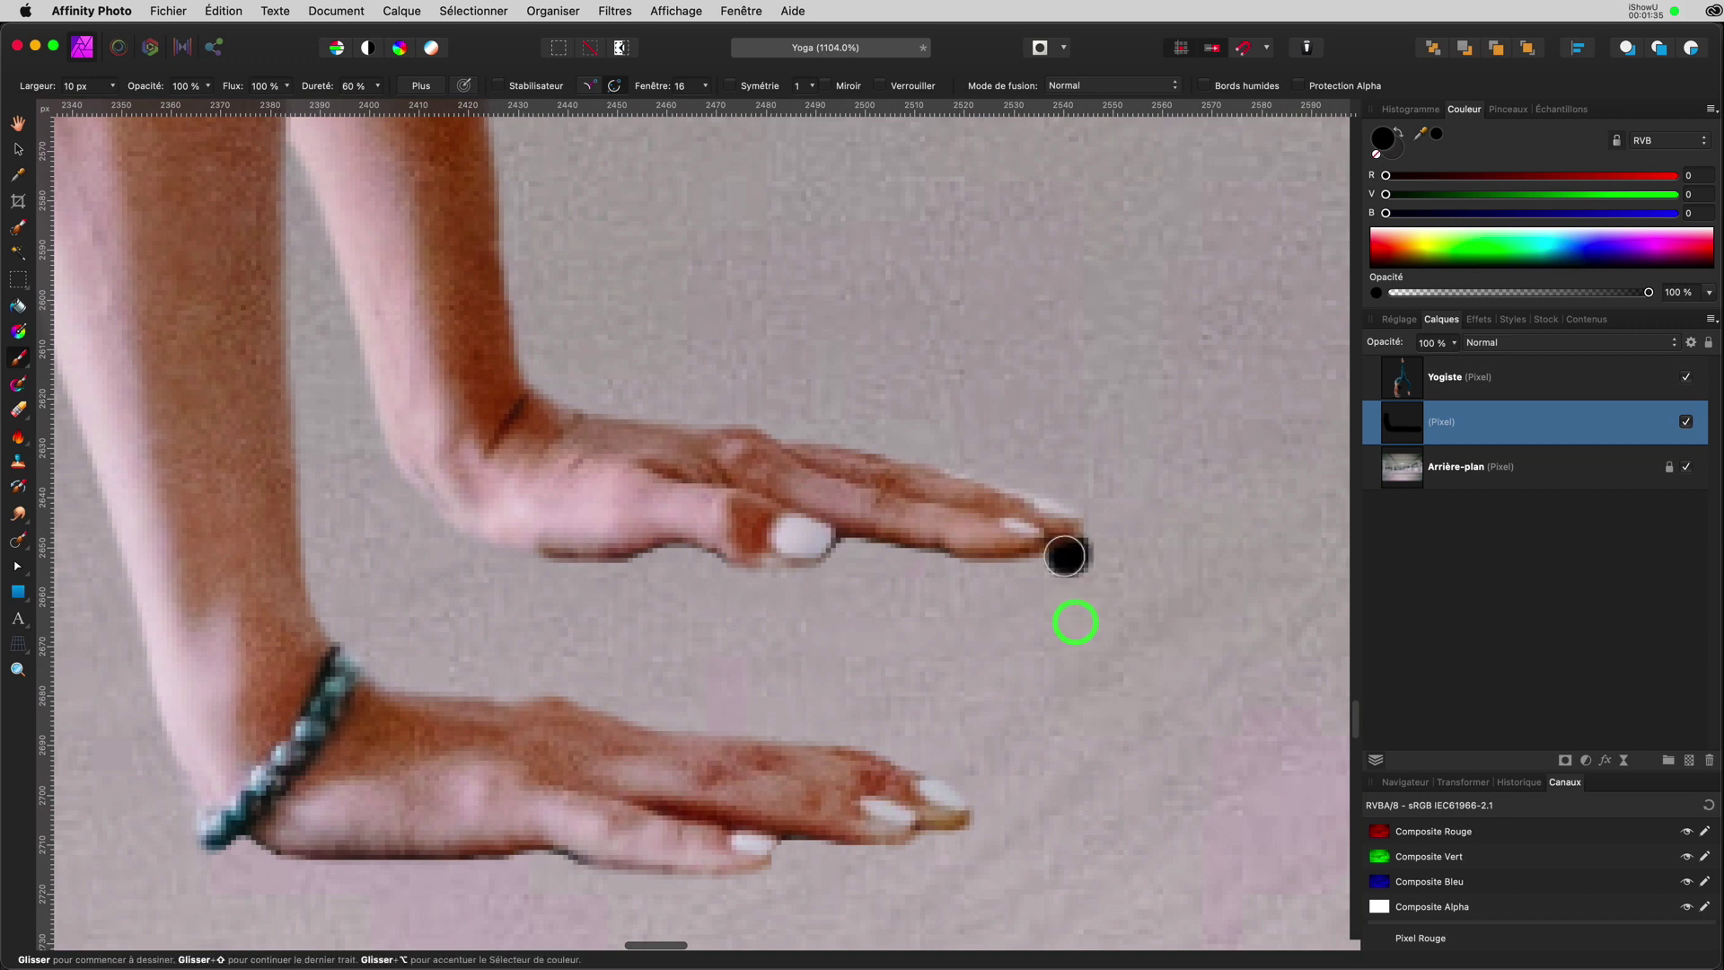
key(super+z)
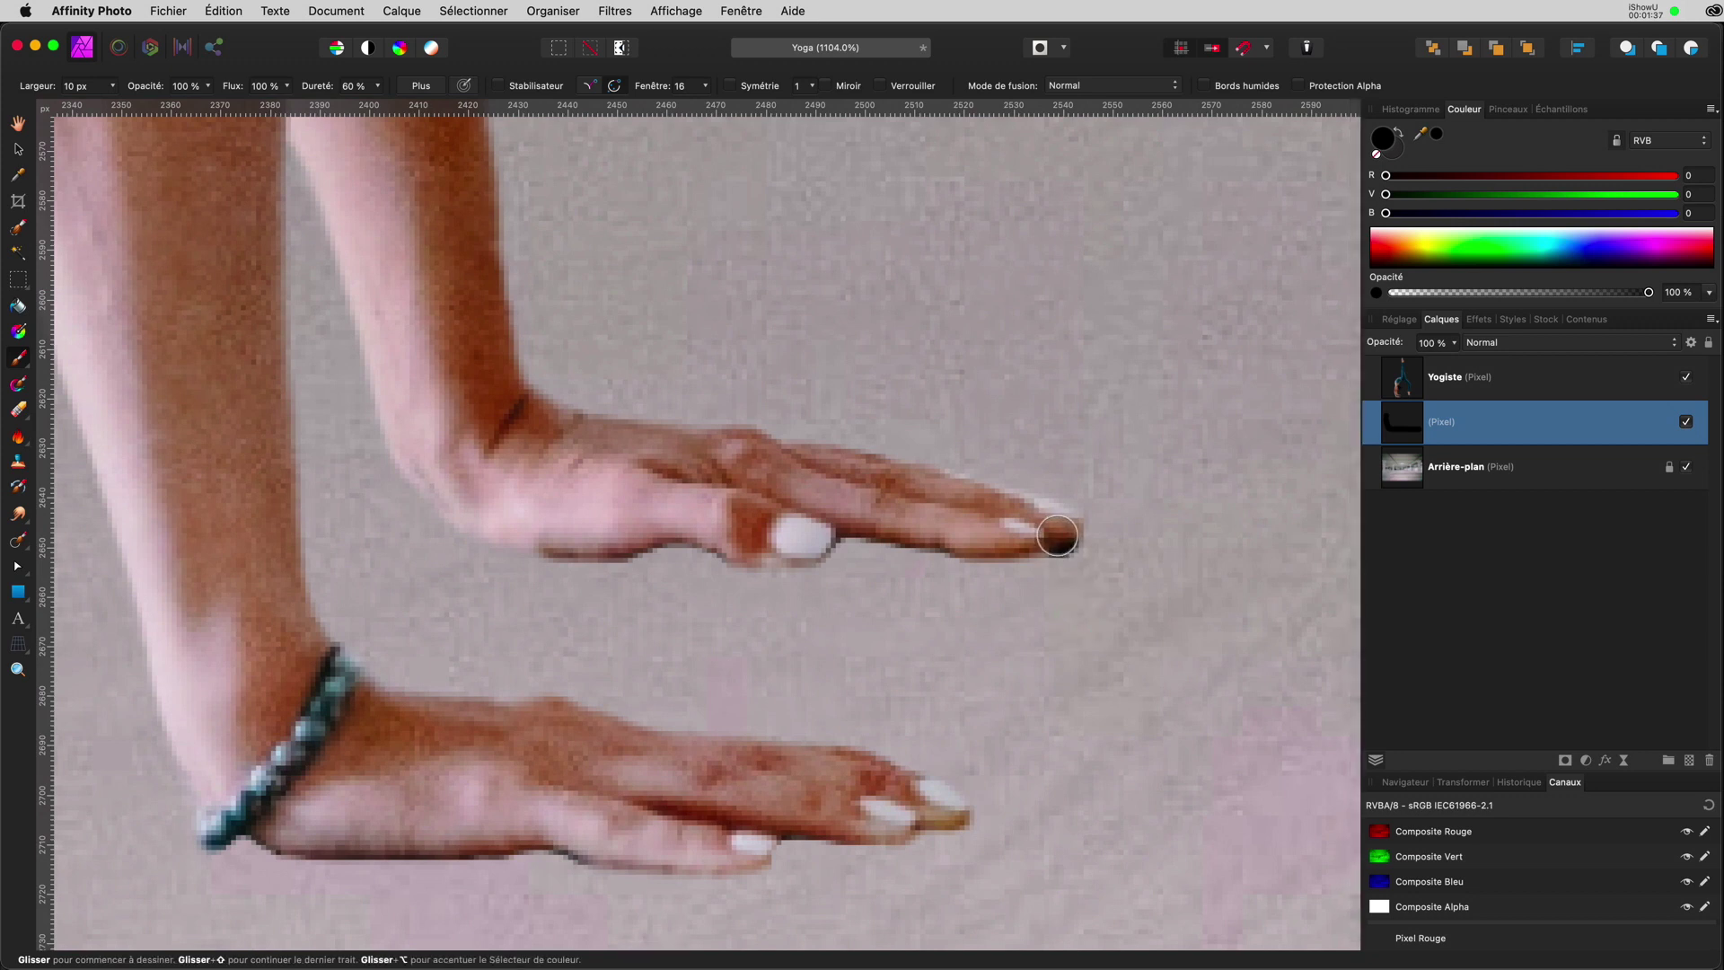
drag(1056, 536, 835, 535)
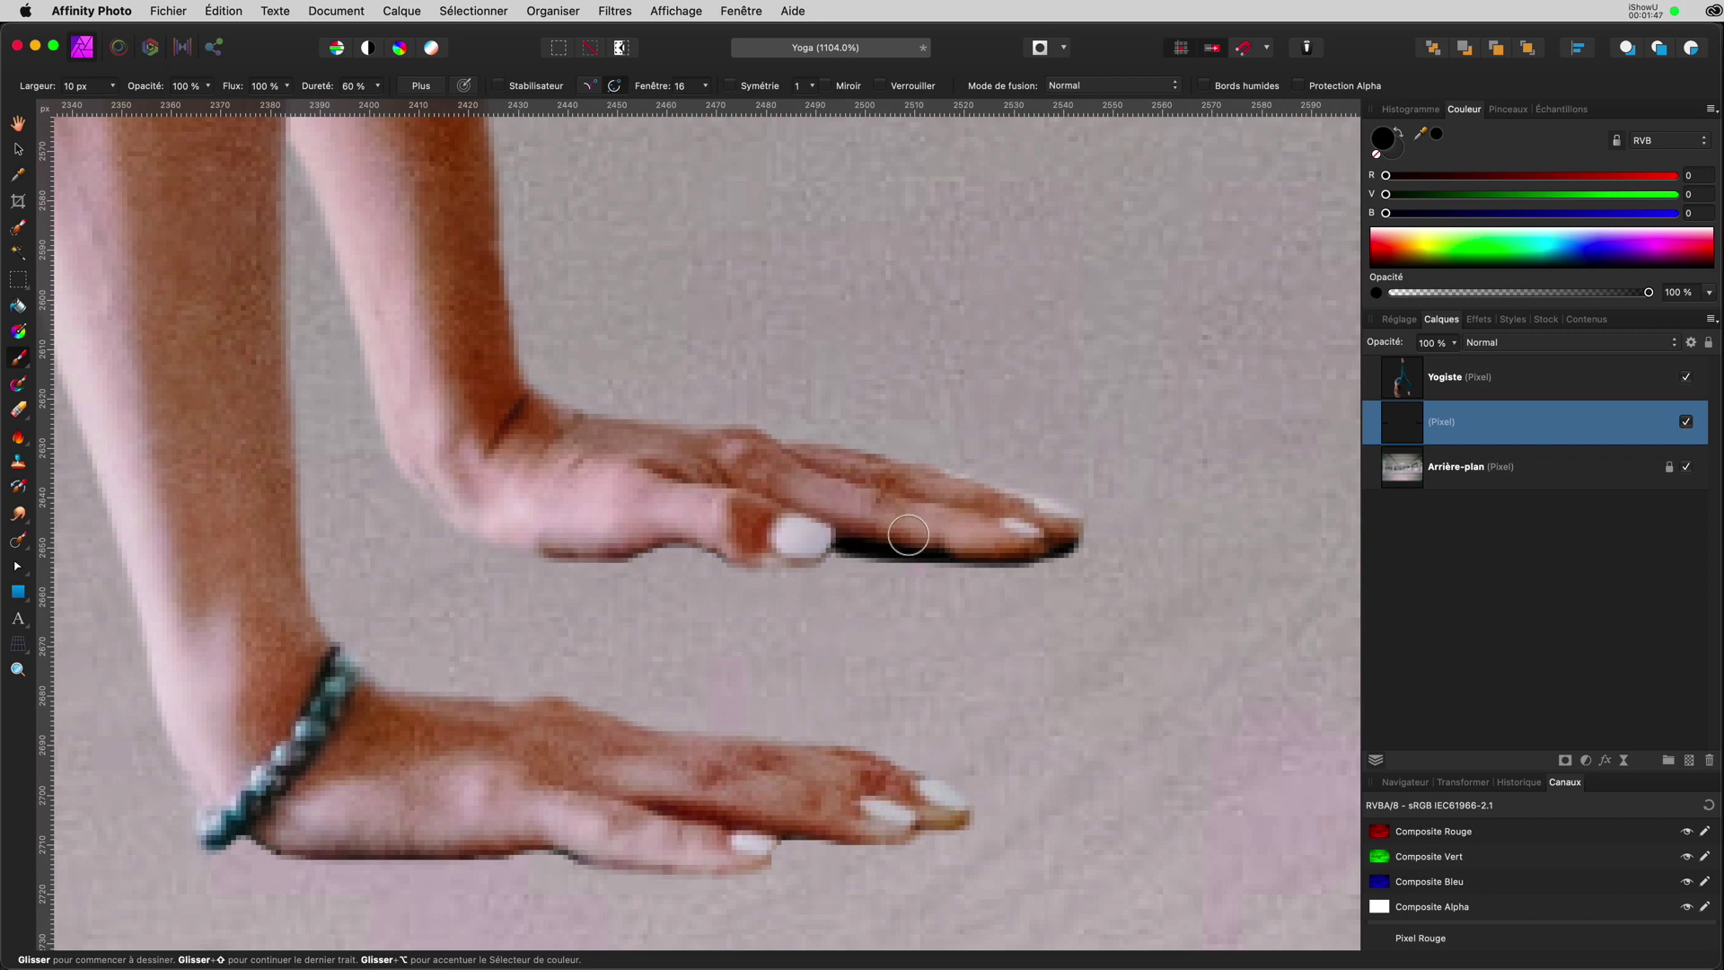
mouse_move(835, 537)
mouse_down()
mouse_move(522, 542)
mouse_move(483, 524)
mouse_move(453, 456)
mouse_up()
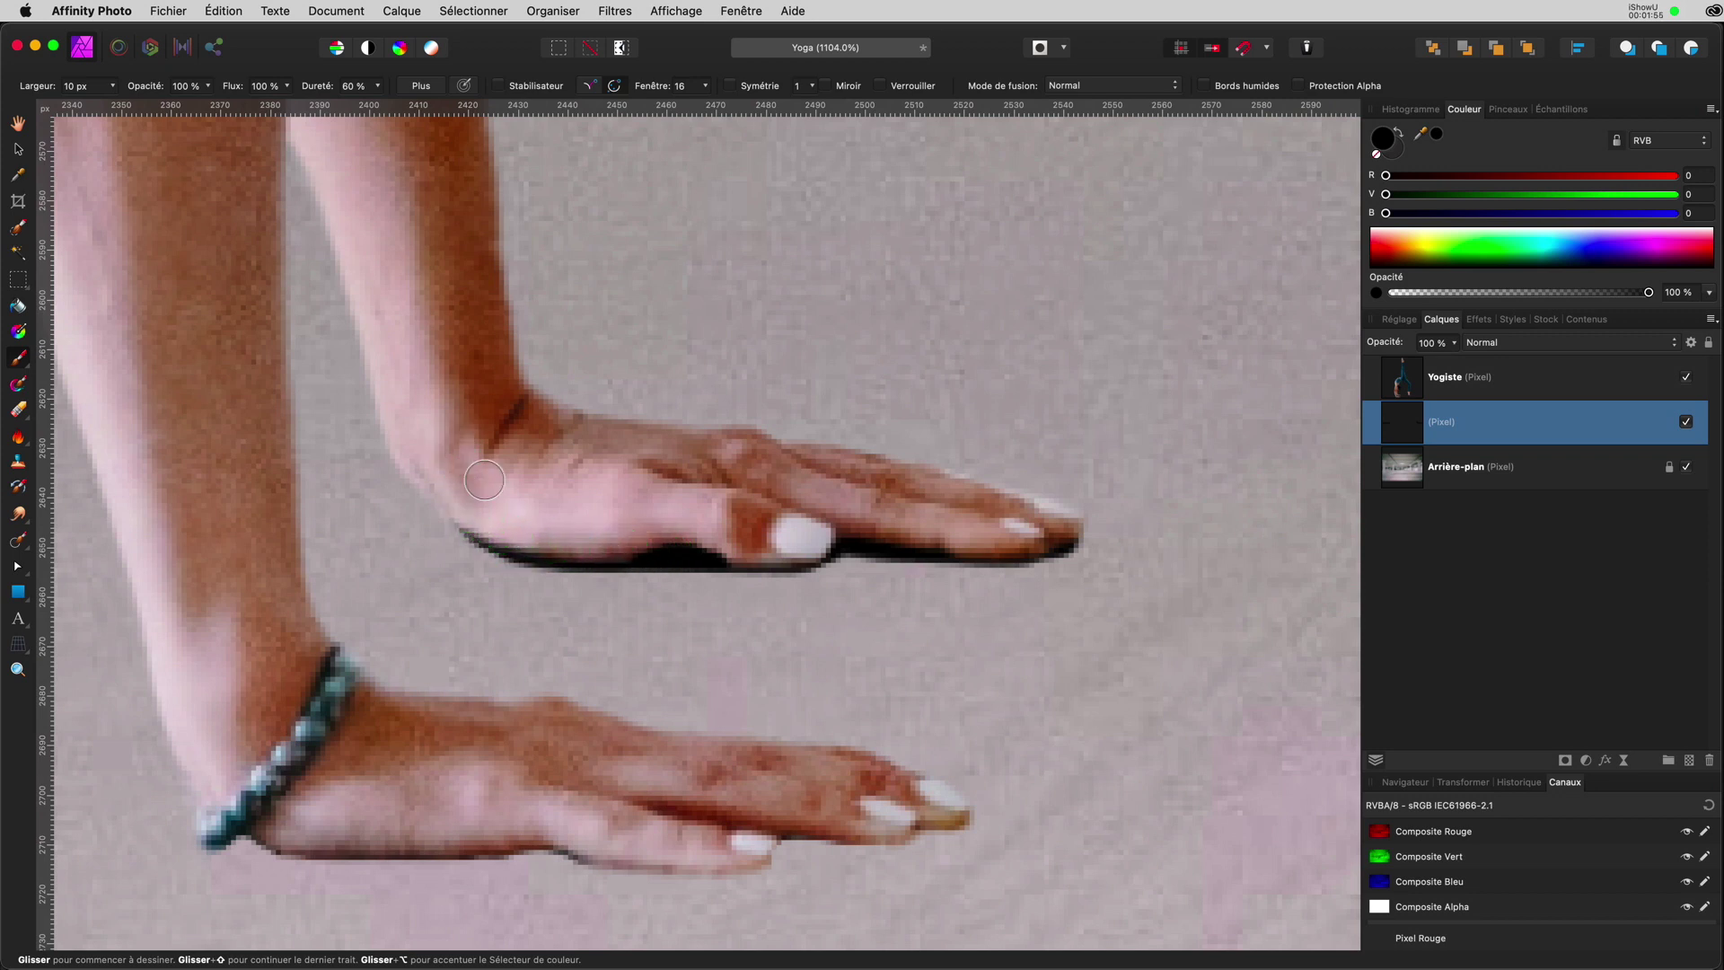
Step: Paint a black contact shadow under the near hand with the bracelet, following the fingers and palm
key(space)
mouse_move(737, 798)
mouse_down()
mouse_move(816, 470)
mouse_move(846, 530)
mouse_up()
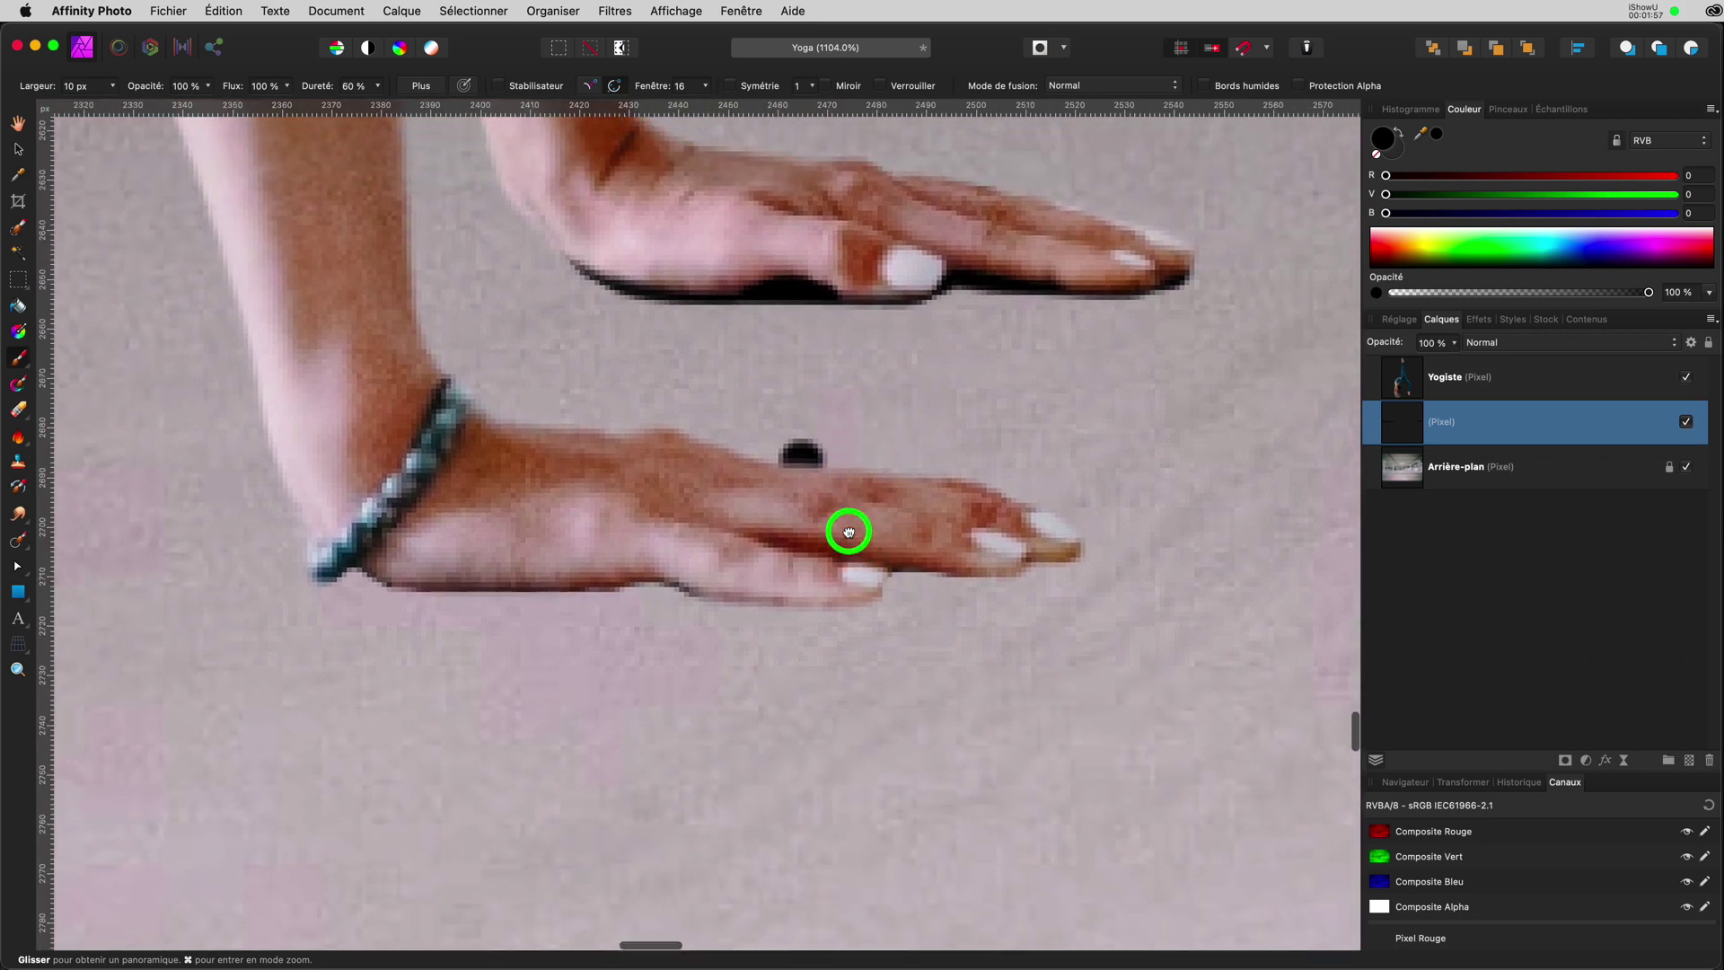
mouse_move(1050, 548)
mouse_down()
mouse_move(859, 564)
mouse_move(850, 587)
mouse_move(782, 587)
mouse_move(849, 590)
mouse_move(375, 565)
mouse_move(669, 565)
mouse_move(848, 582)
mouse_up()
drag(968, 566, 1041, 550)
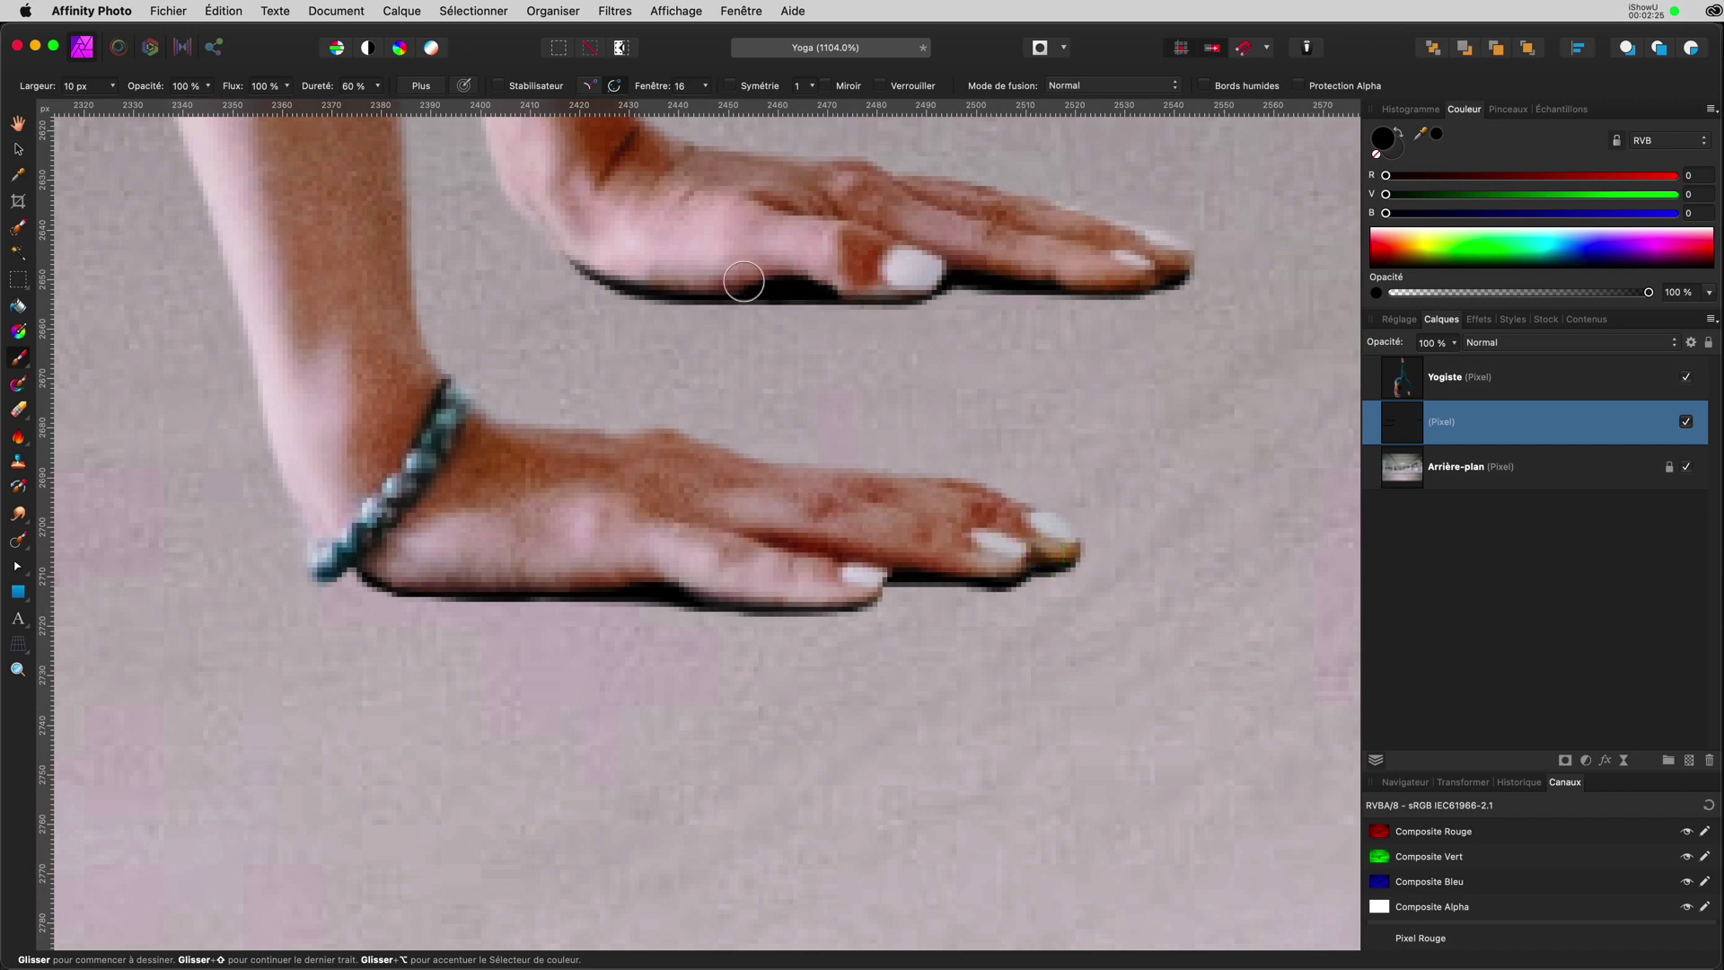
Step: Thin the lower edge of the foot's contact shadow with the Eraser at a width of 10.9 px
click(1015, 340)
drag(1255, 453, 176, 439)
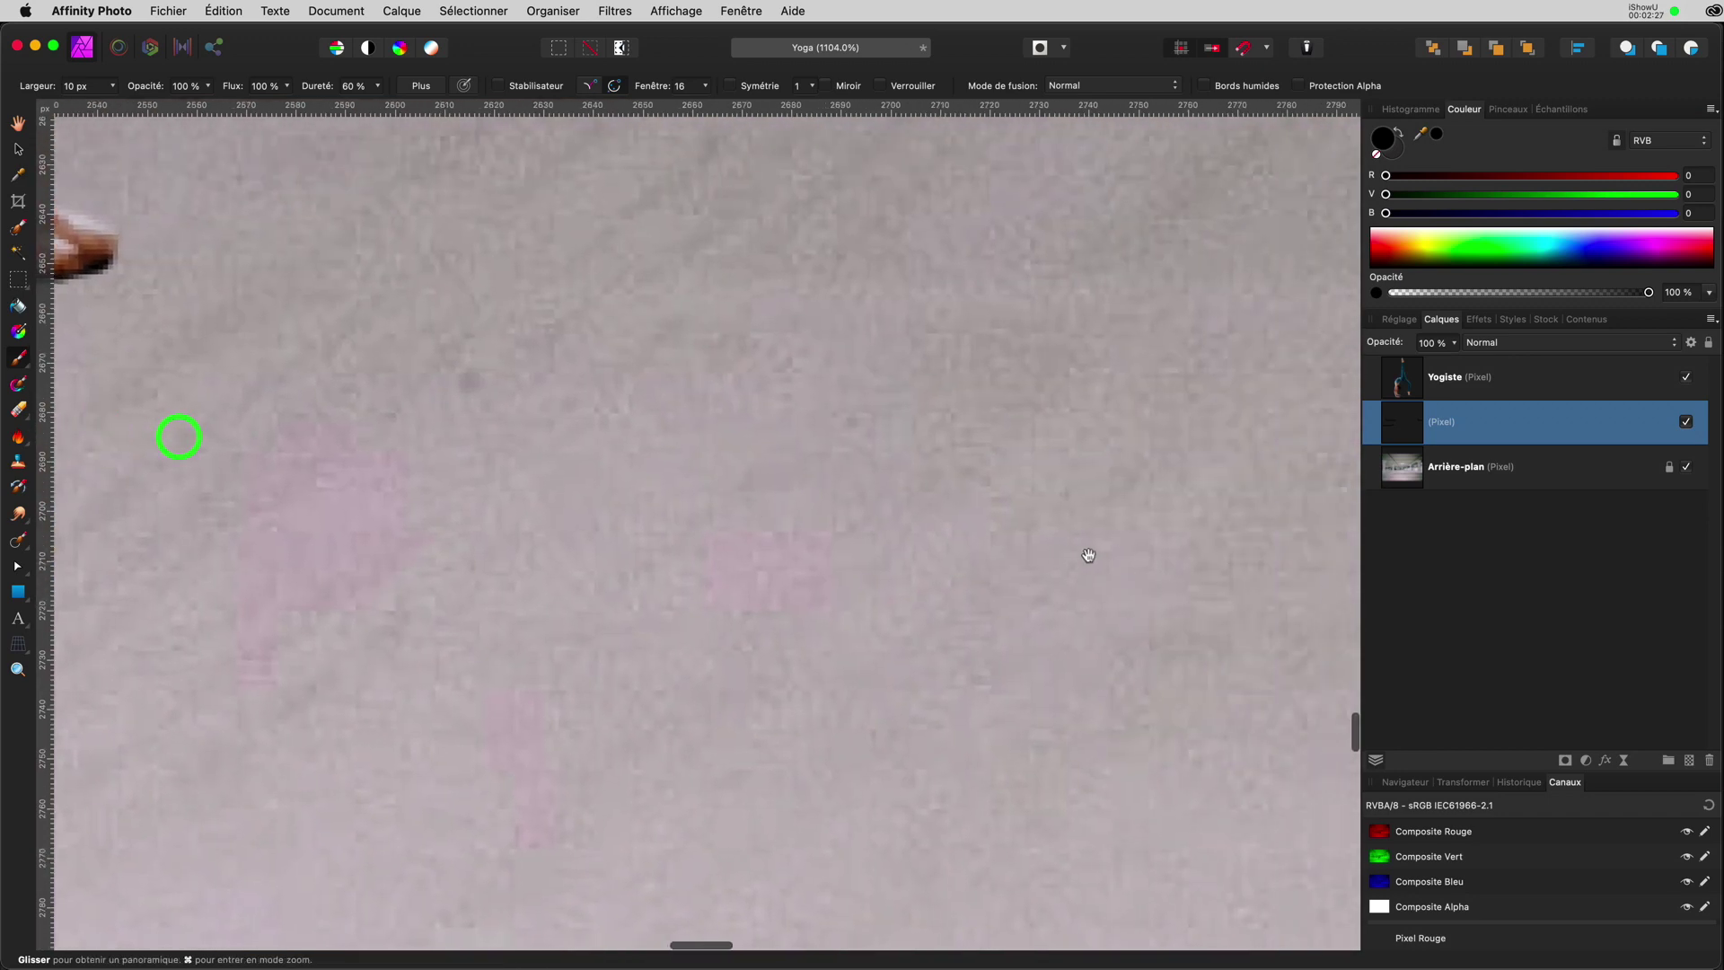
drag(1089, 558, 235, 532)
drag(600, 376, 682, 728)
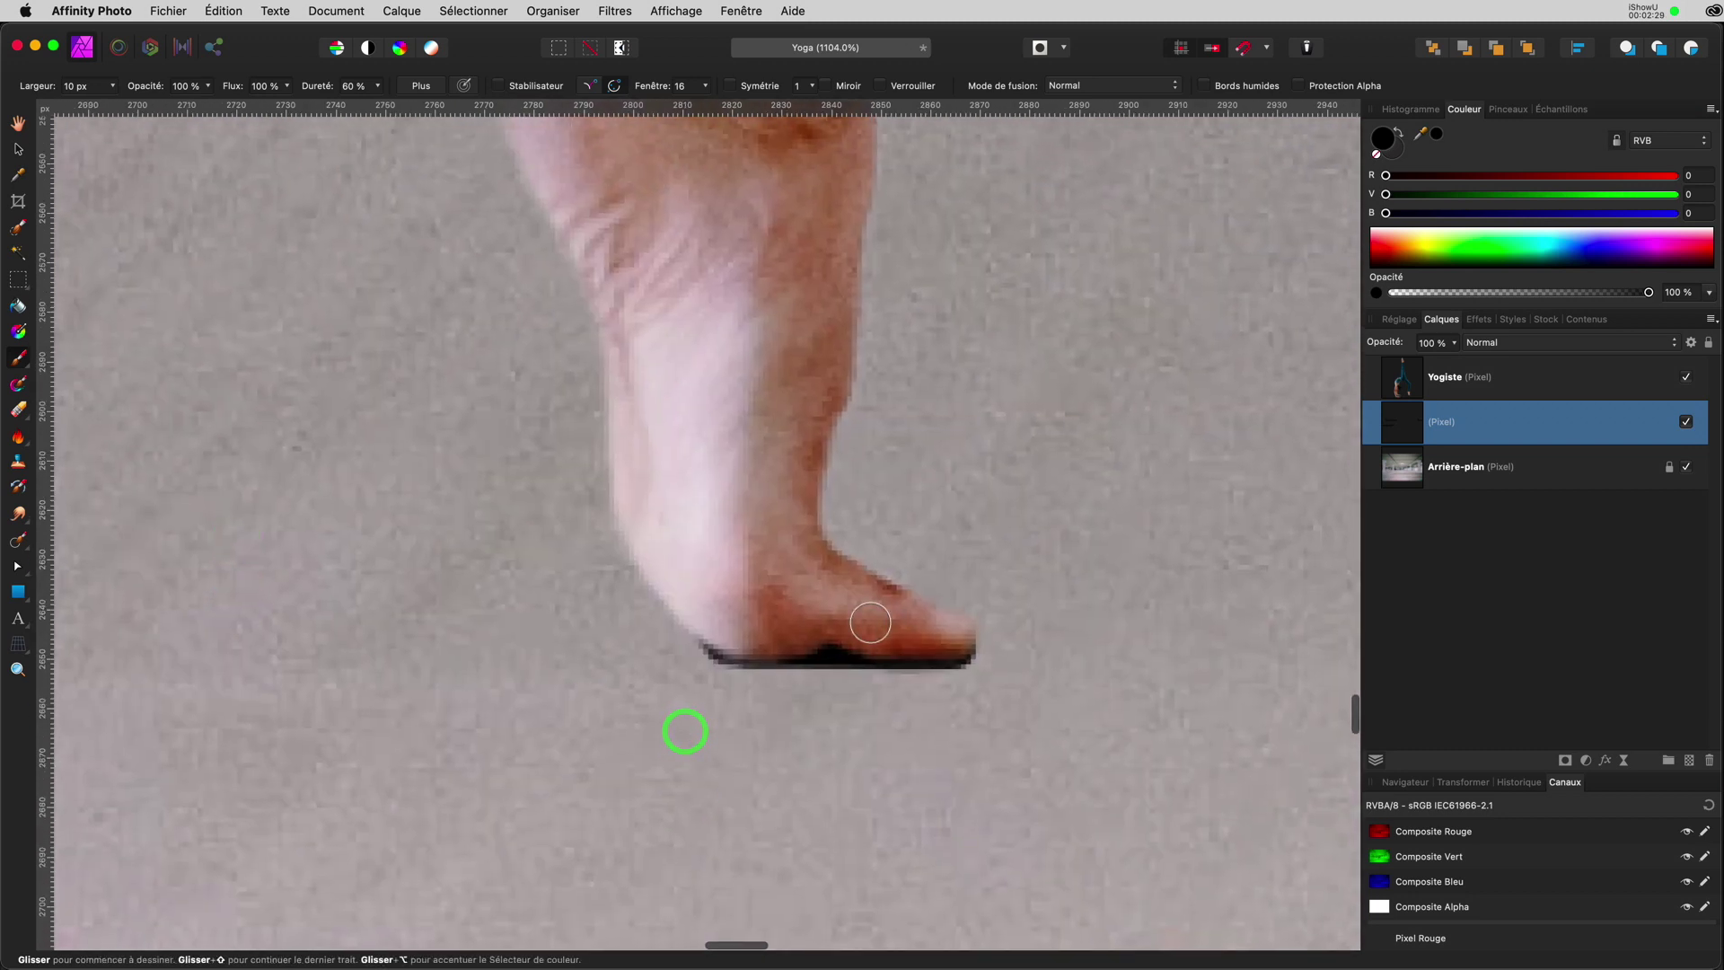
click(862, 669)
scroll(861, 669, up, 4)
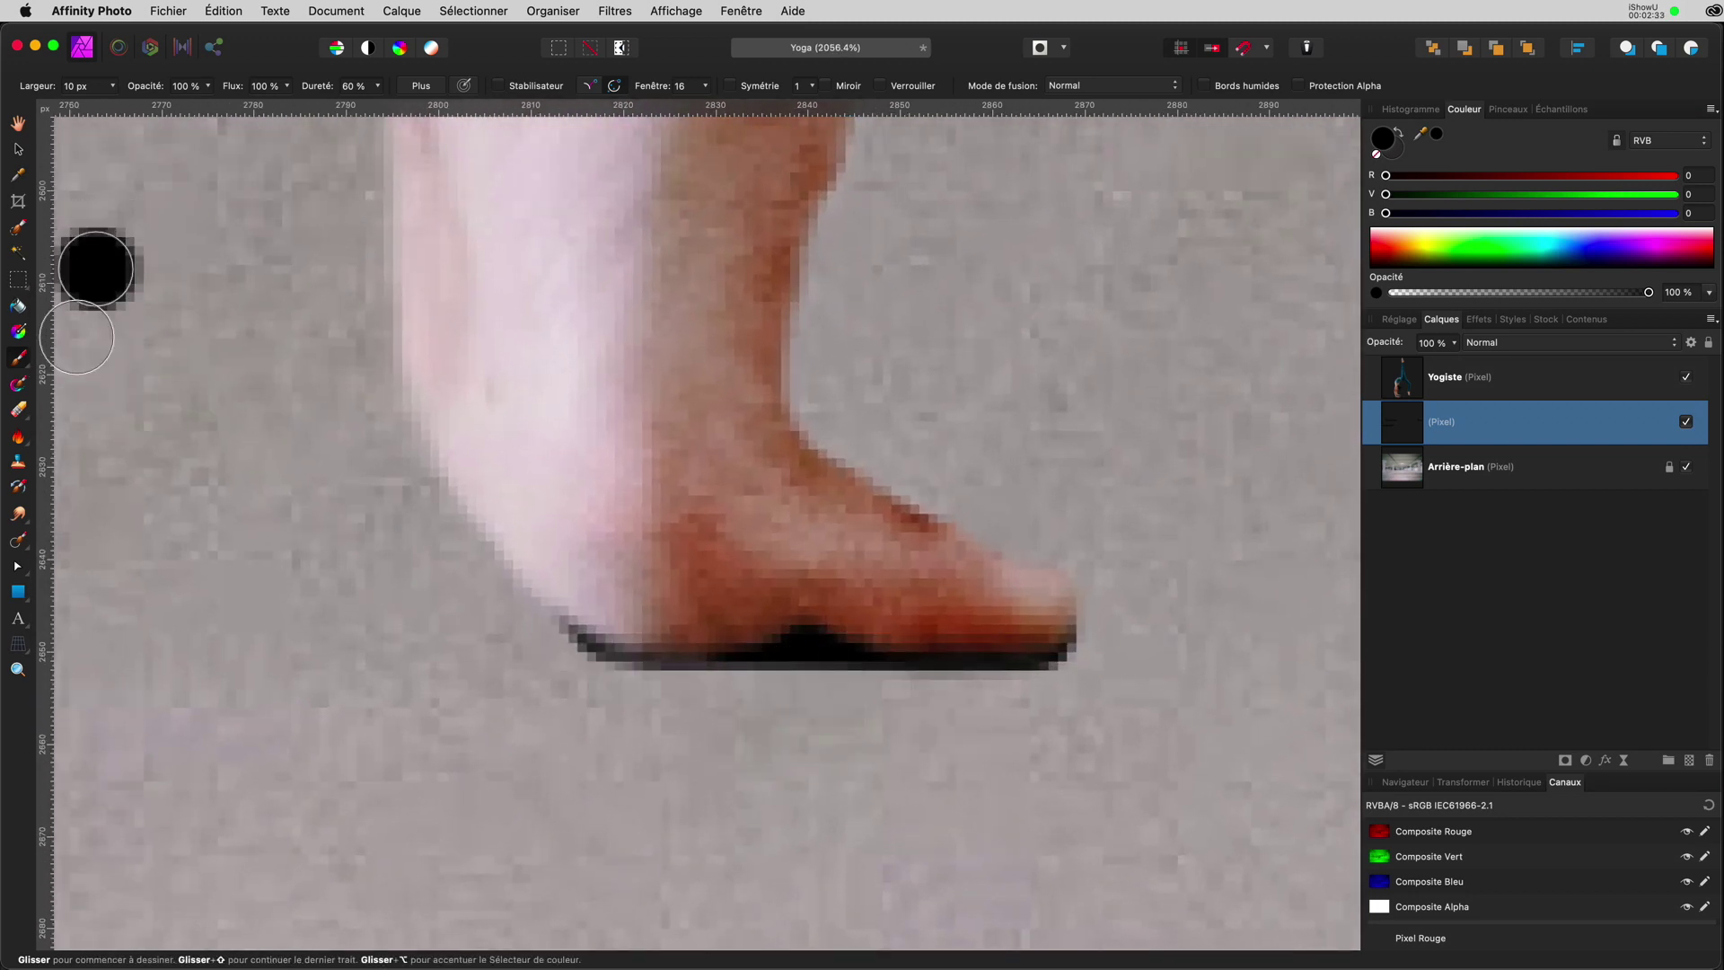
click(20, 409)
drag(556, 629, 619, 631)
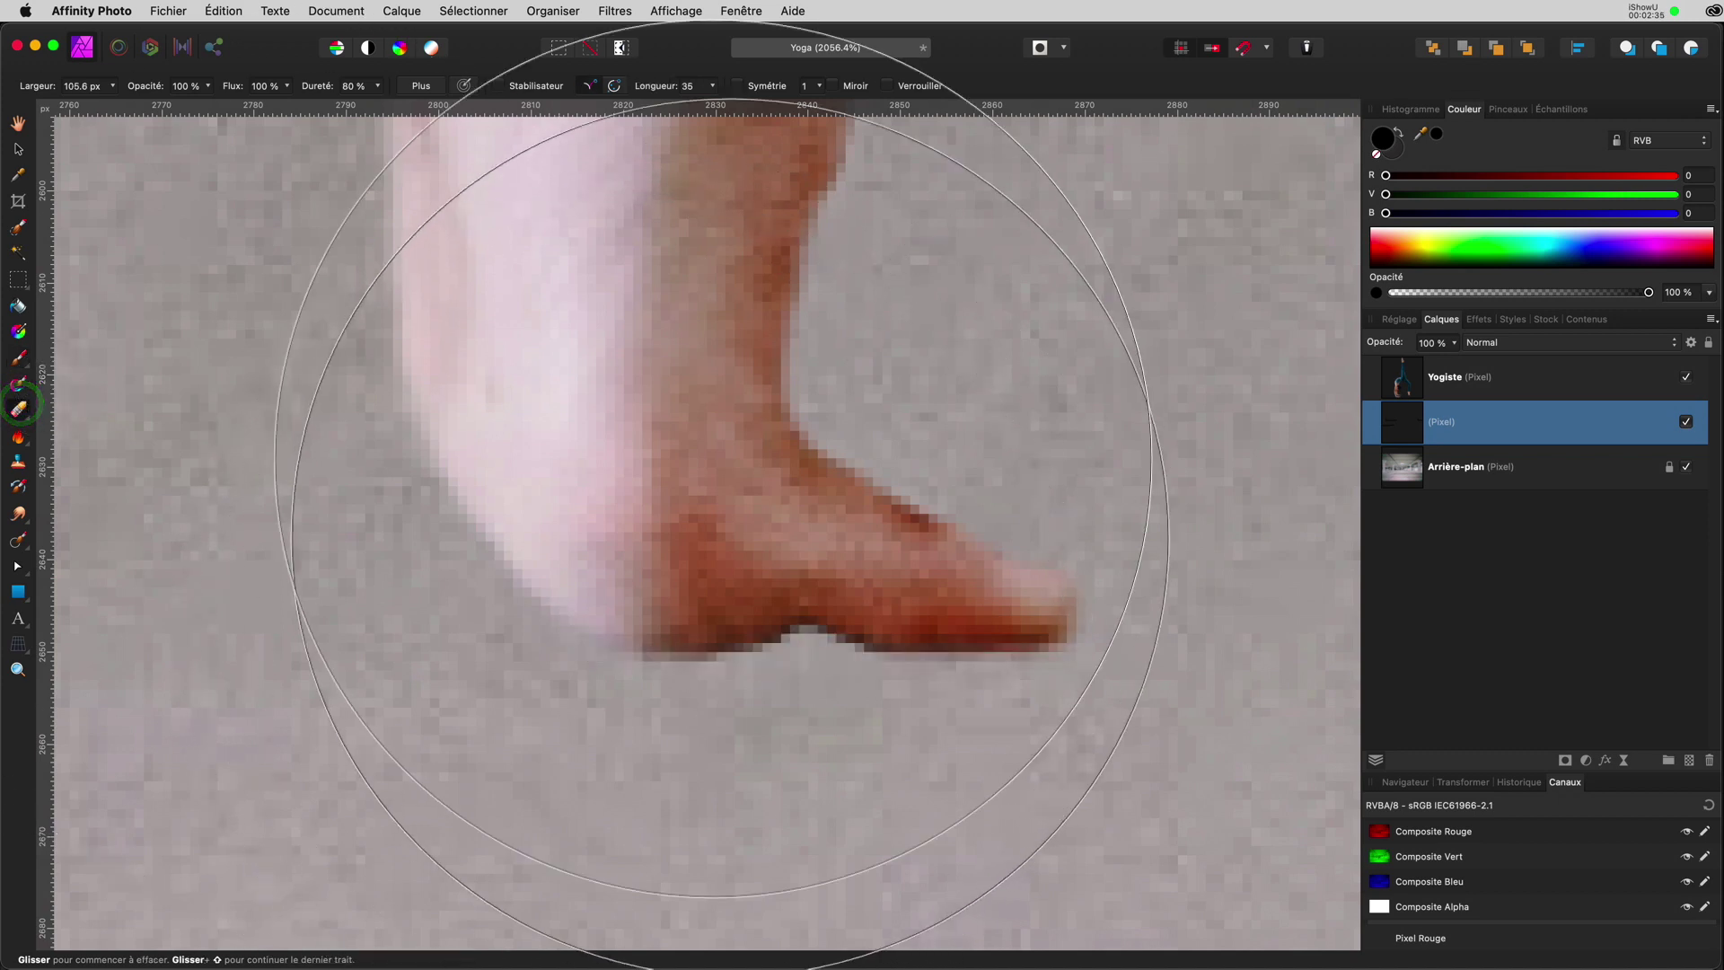
key(super+z)
key(bracketleft)
key(bracketleft)
key(bracketleft)
key(bracketleft)
key(bracketleft)
key(bracketleft)
key(bracketleft)
key(bracketleft)
key(bracketleft)
key(bracketleft)
key(bracketleft)
key(bracketleft)
key(bracketleft)
key(bracketleft)
key(bracketleft)
key(bracketleft)
key(bracketleft)
key(bracketleft)
key(bracketleft)
key(bracketleft)
key(super+z)
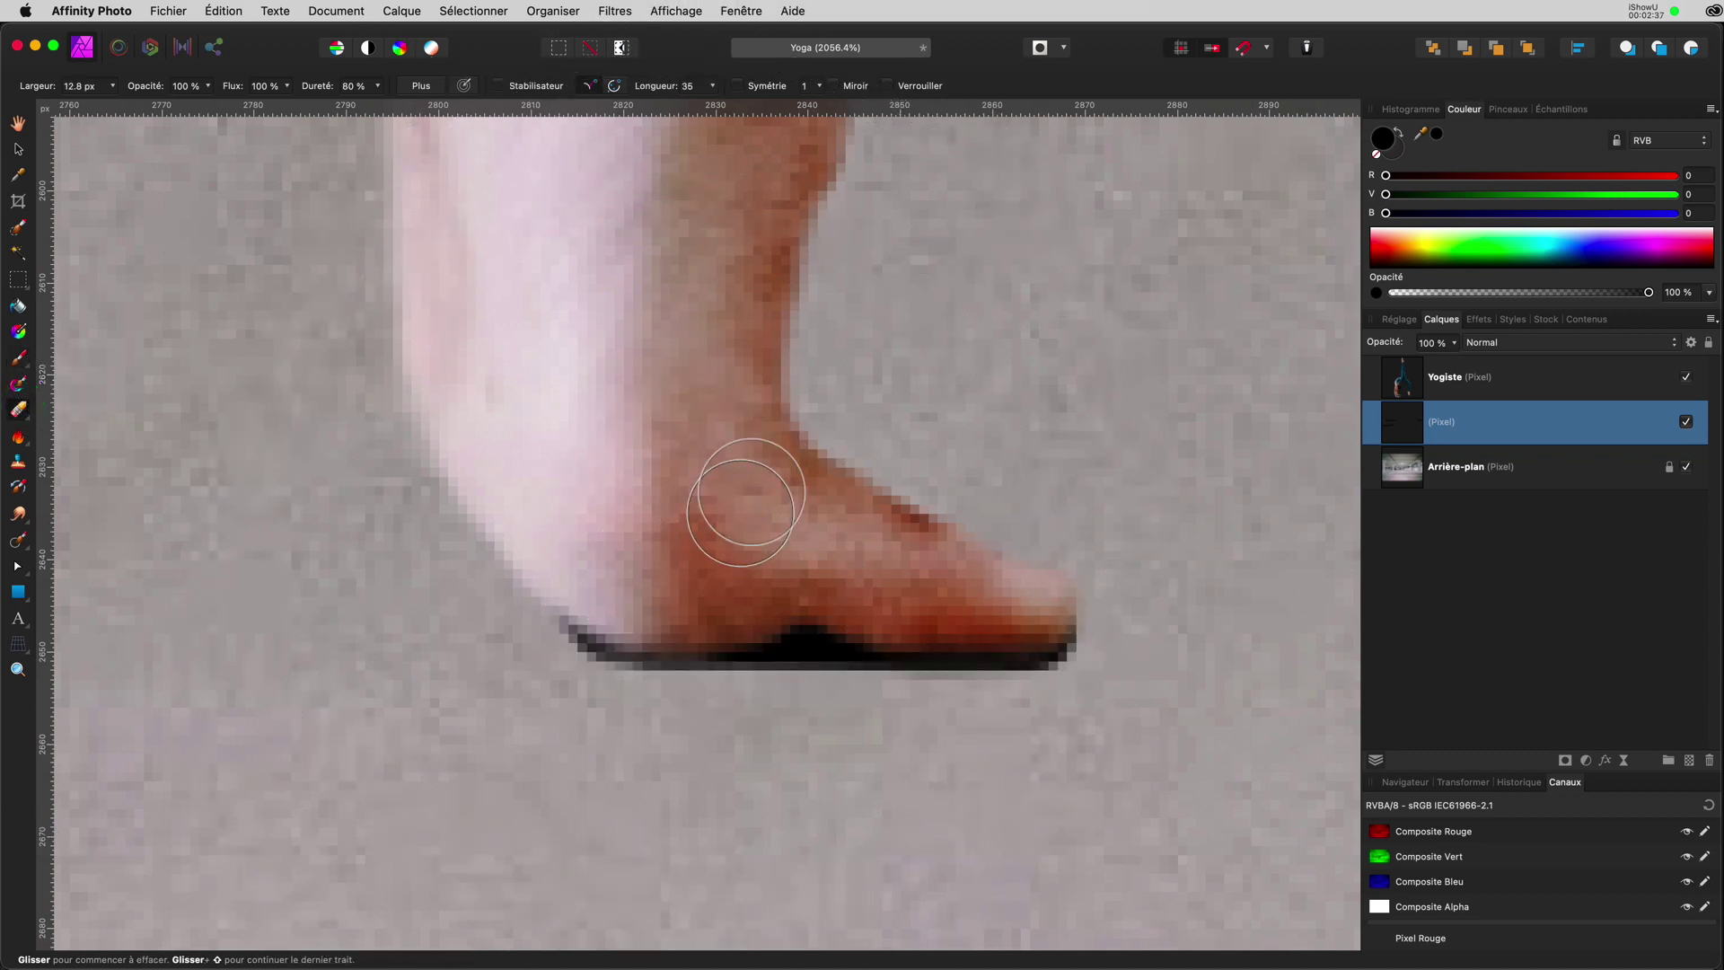
key(bracketleft)
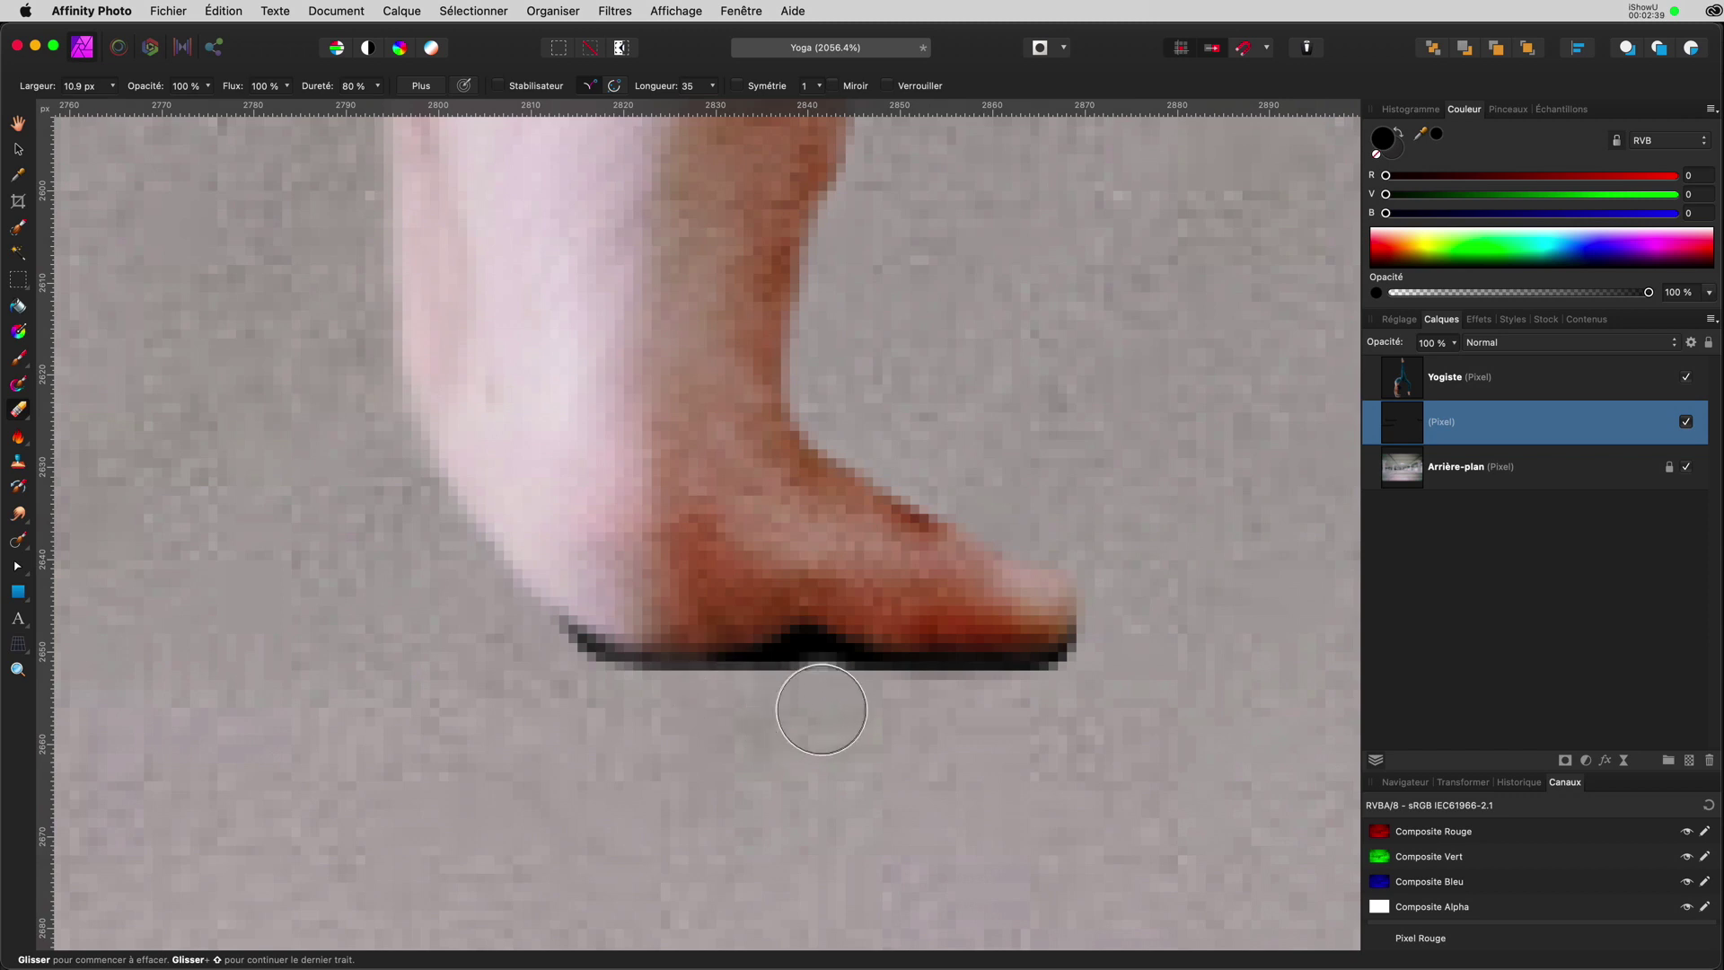
mouse_move(839, 713)
mouse_down()
mouse_move(769, 725)
mouse_move(1071, 709)
mouse_move(951, 736)
mouse_move(569, 708)
mouse_move(502, 635)
mouse_move(574, 699)
mouse_up()
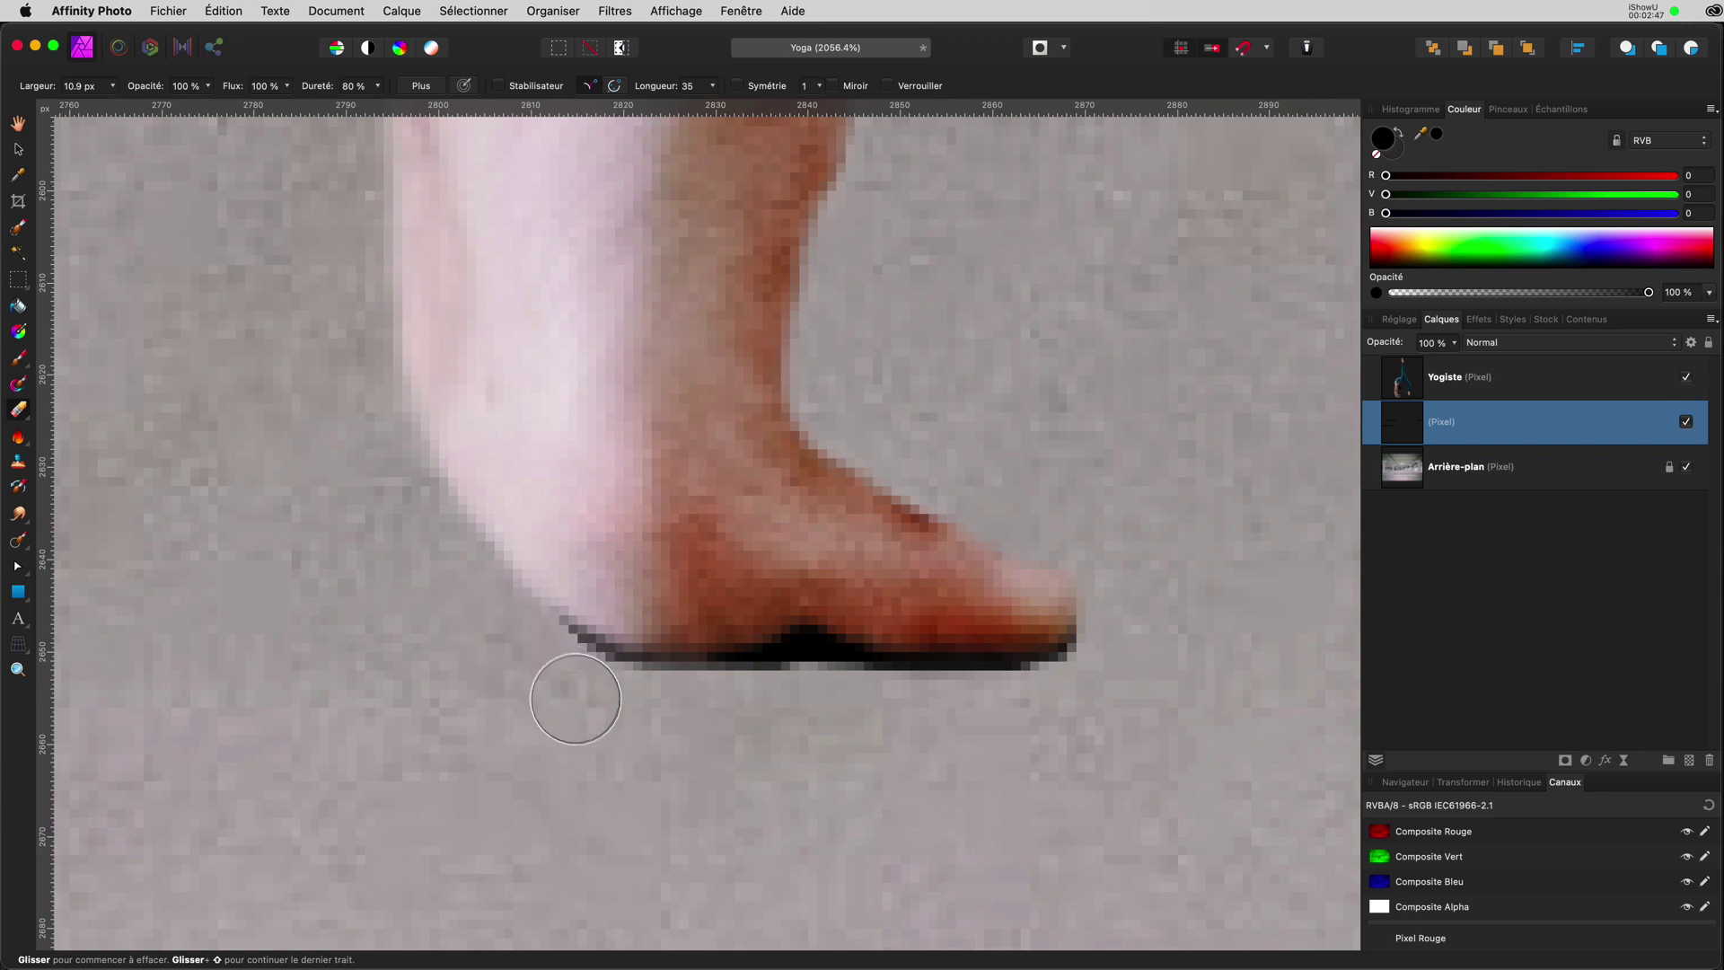
Step: Set the Paint Brush to 5% flow and 0% hardness for soft shadow painting
key(super+0)
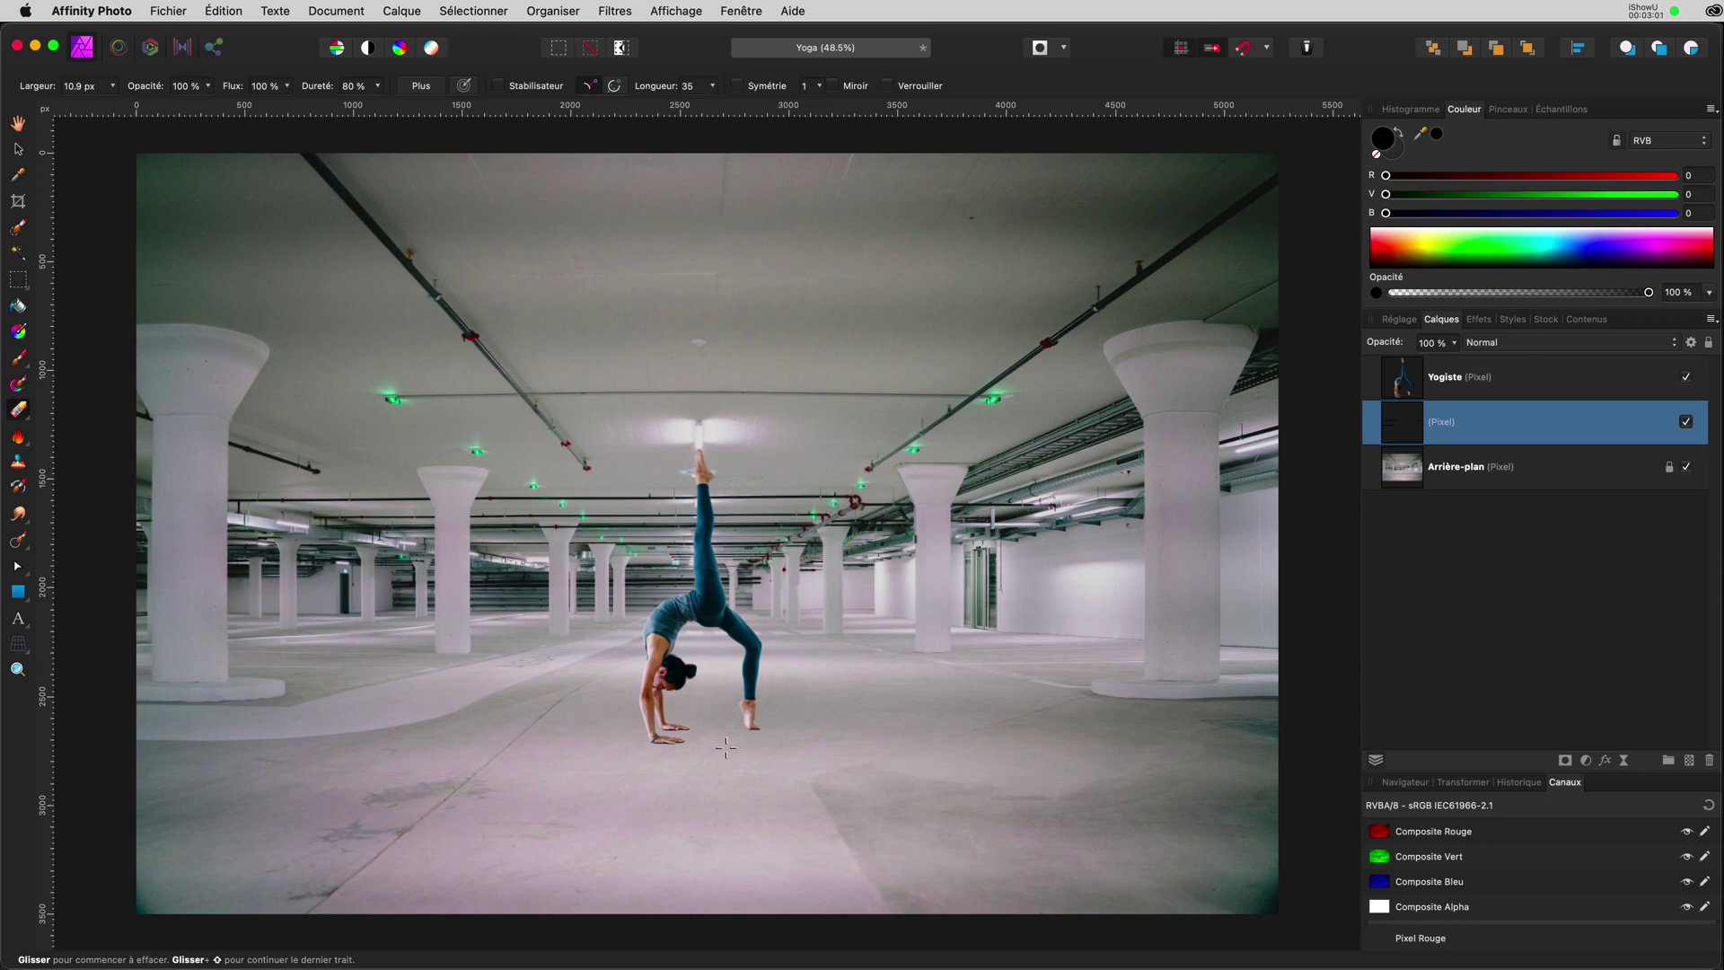
scroll(708, 746, up, 10)
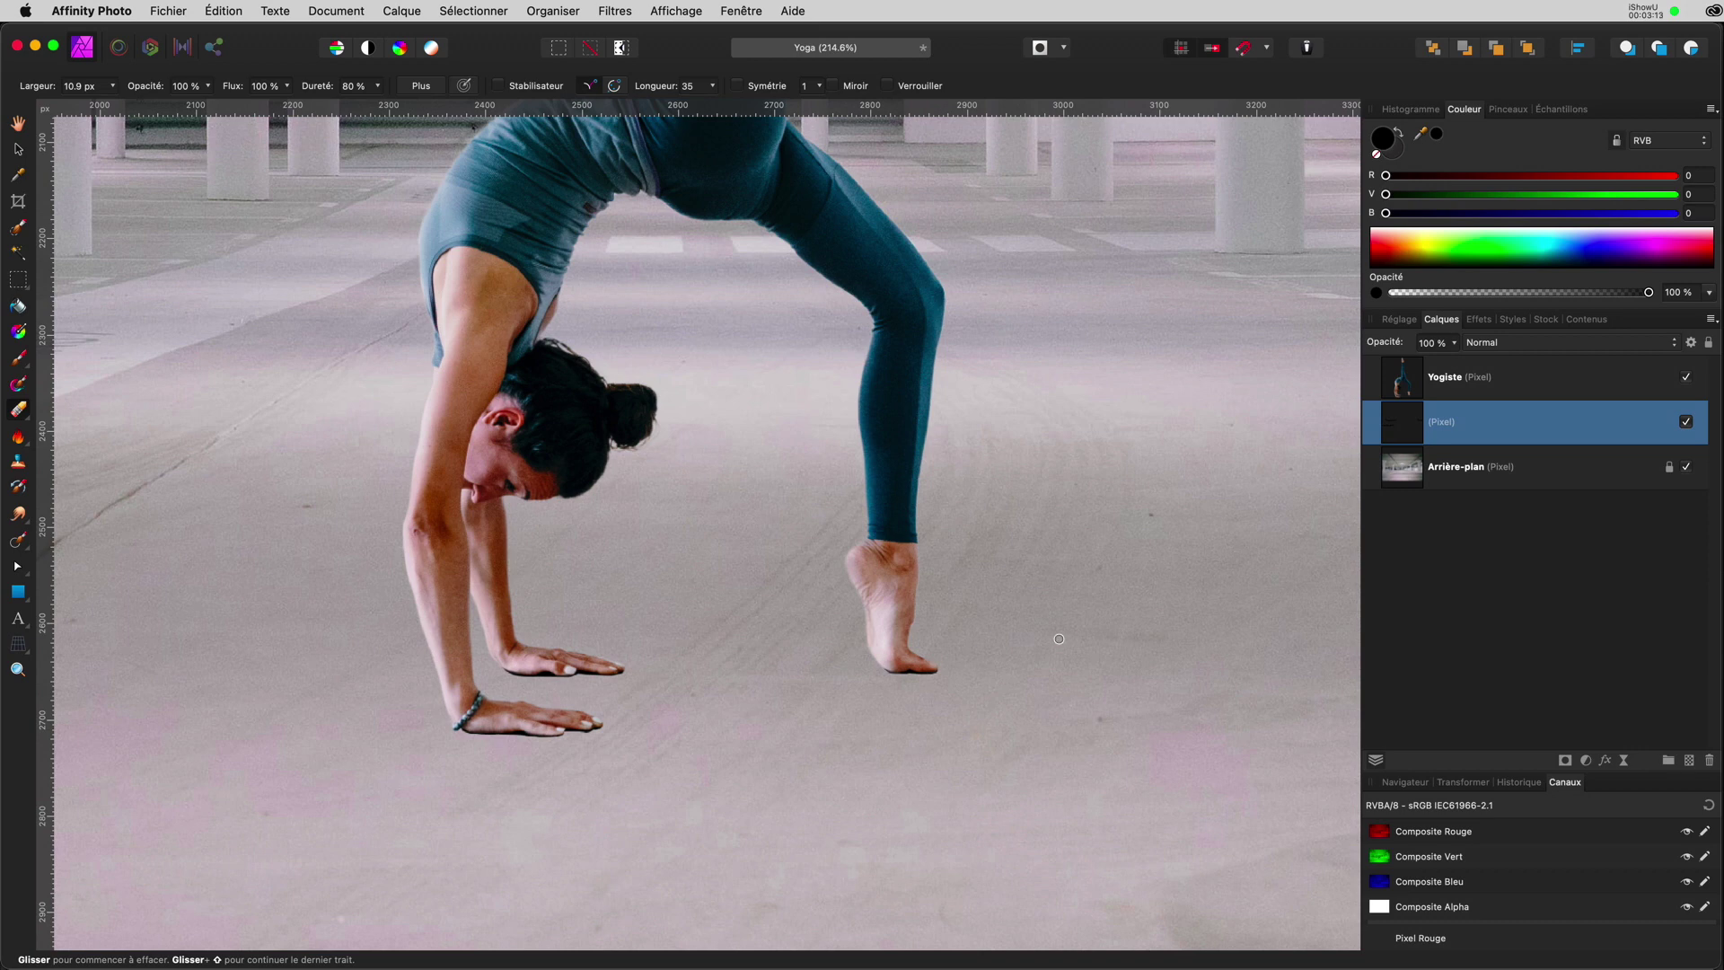
key(super+0)
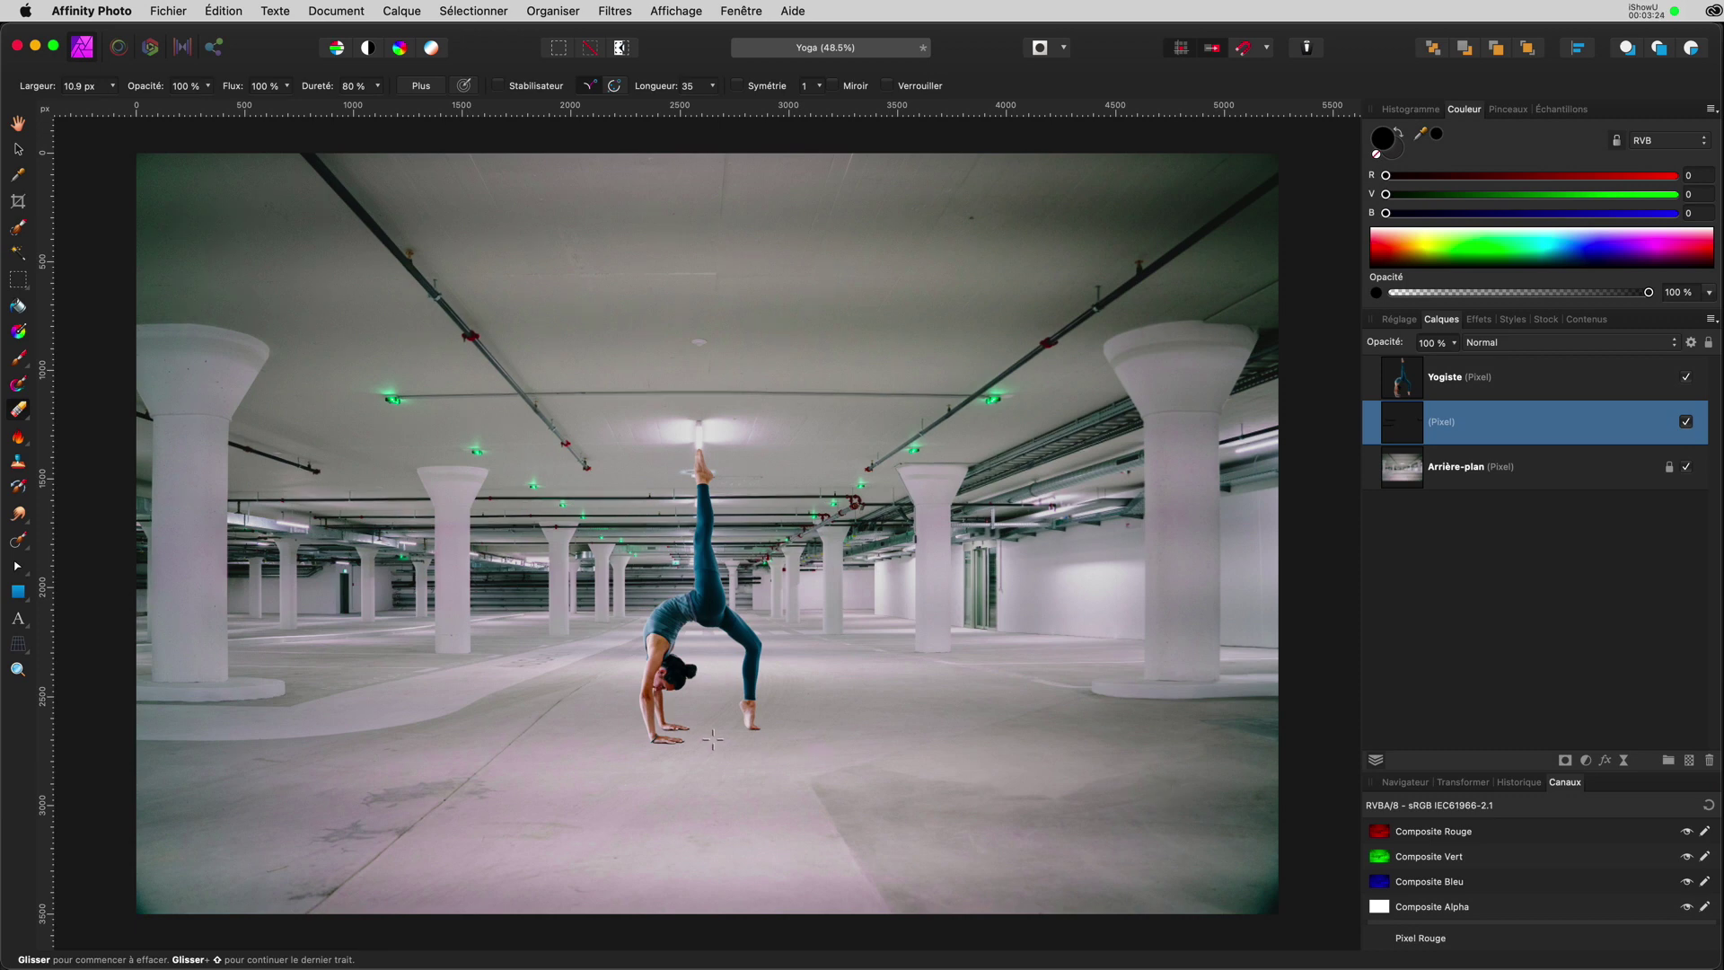
scroll(712, 739, up, 10)
drag(766, 745, 866, 712)
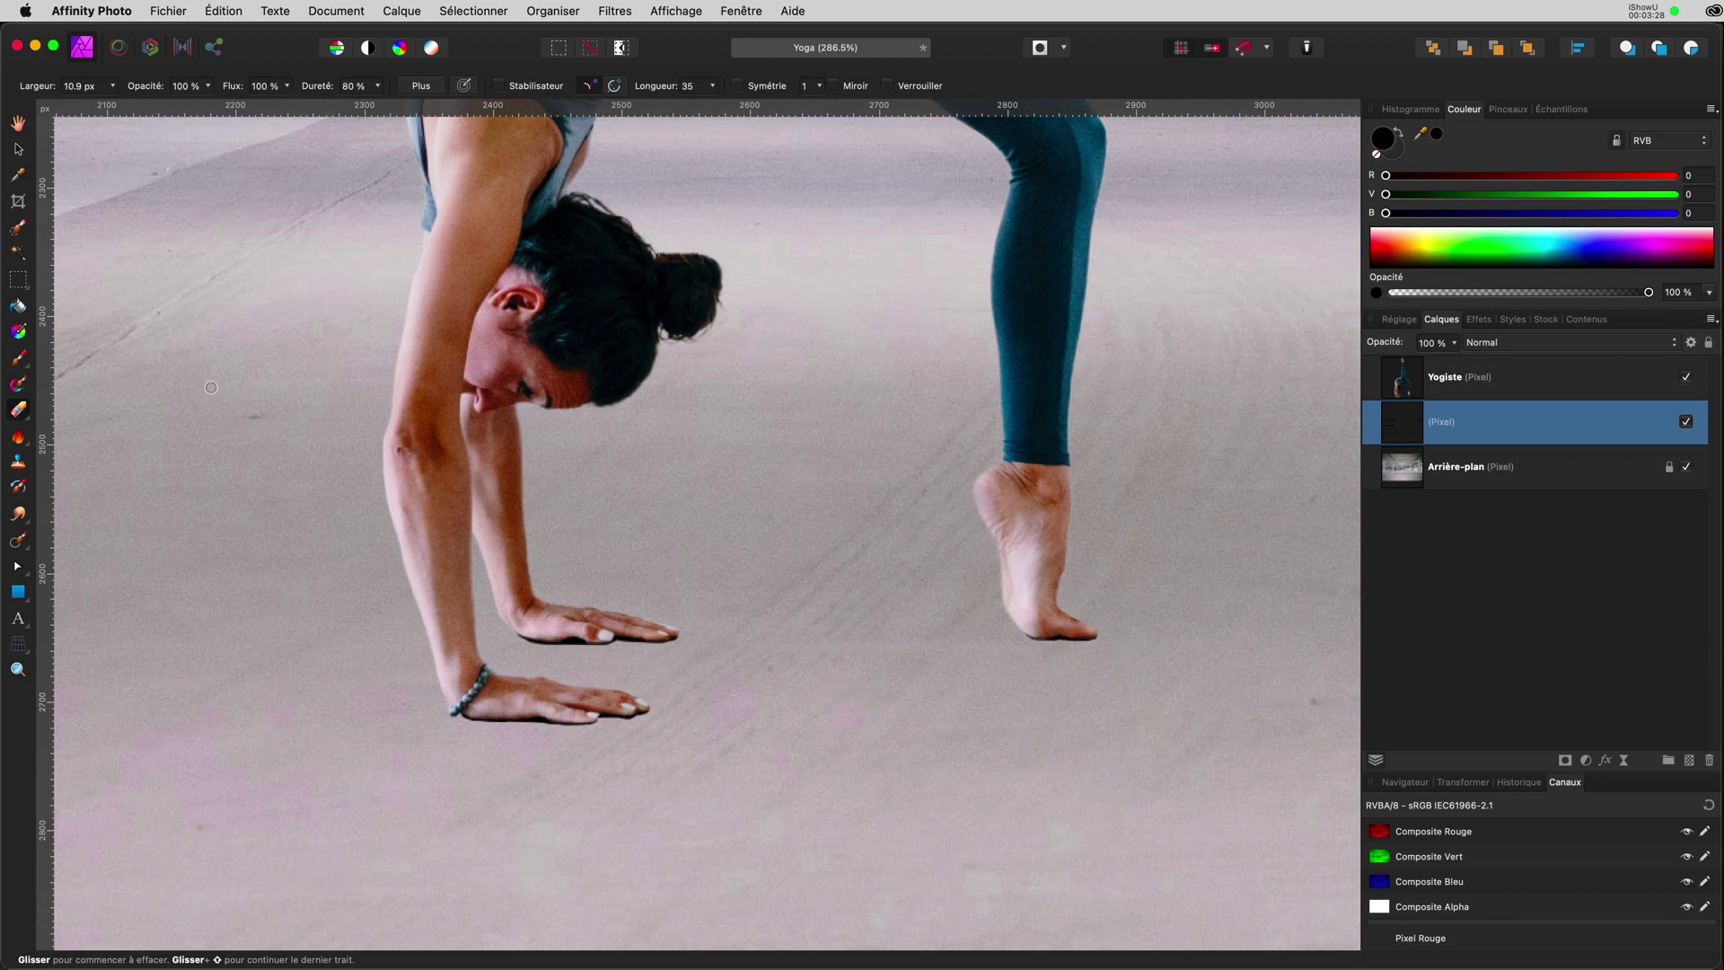
click(26, 360)
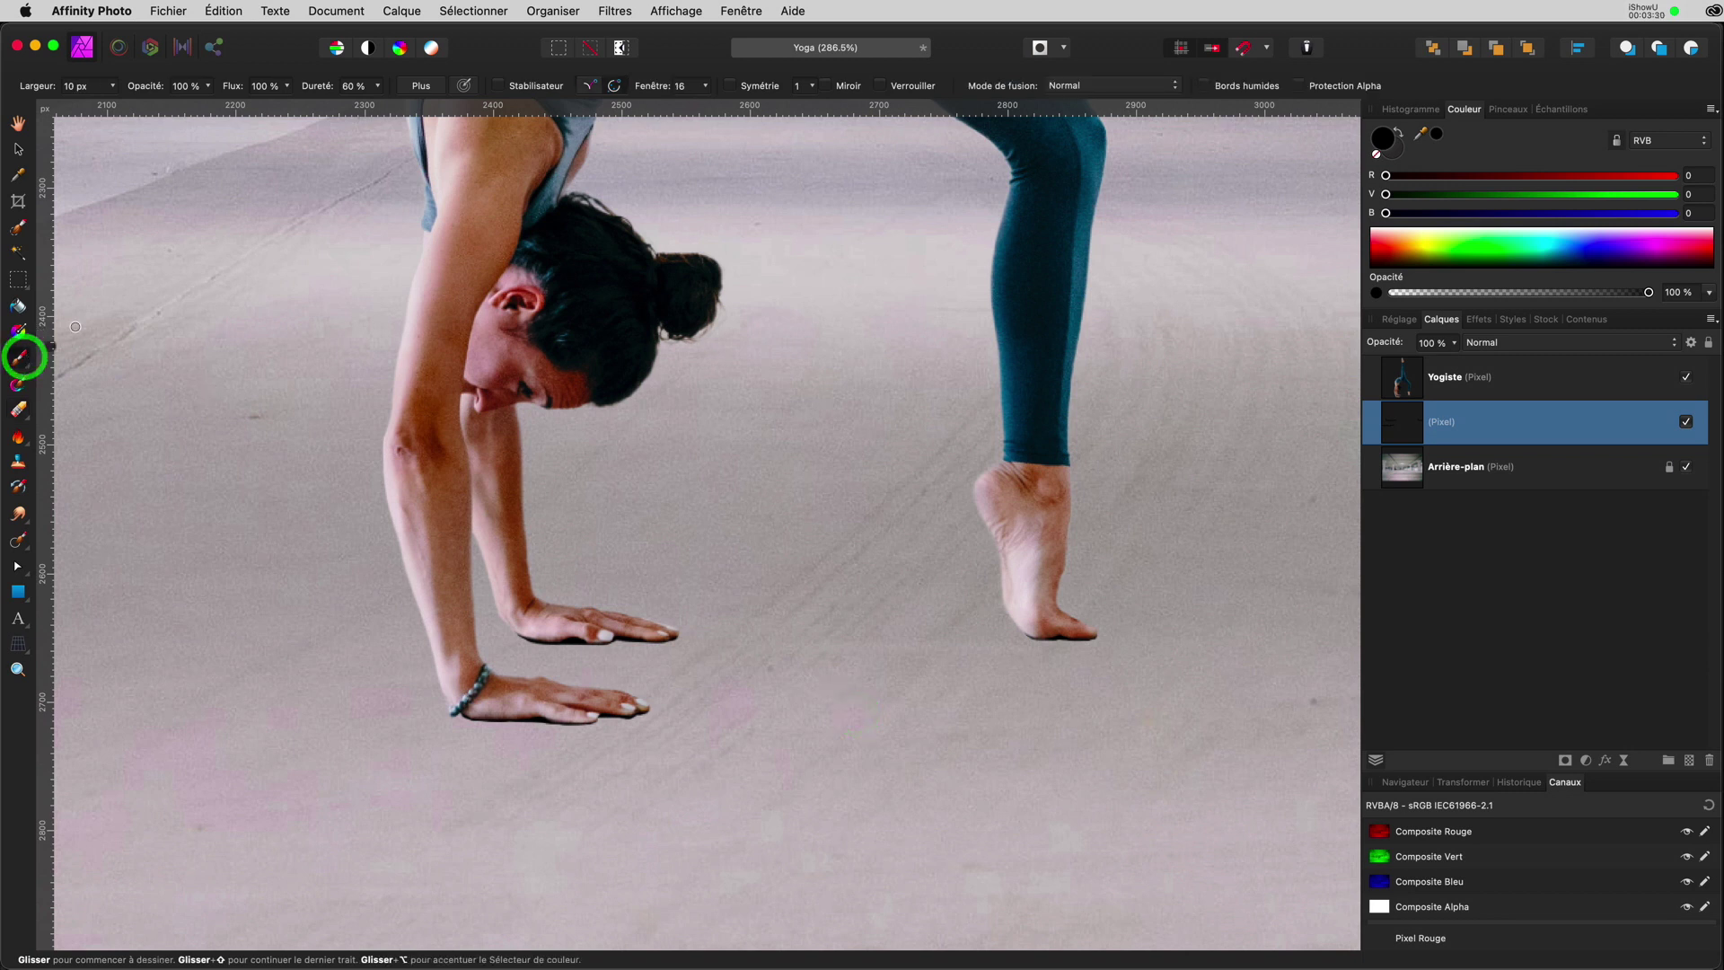
click(206, 86)
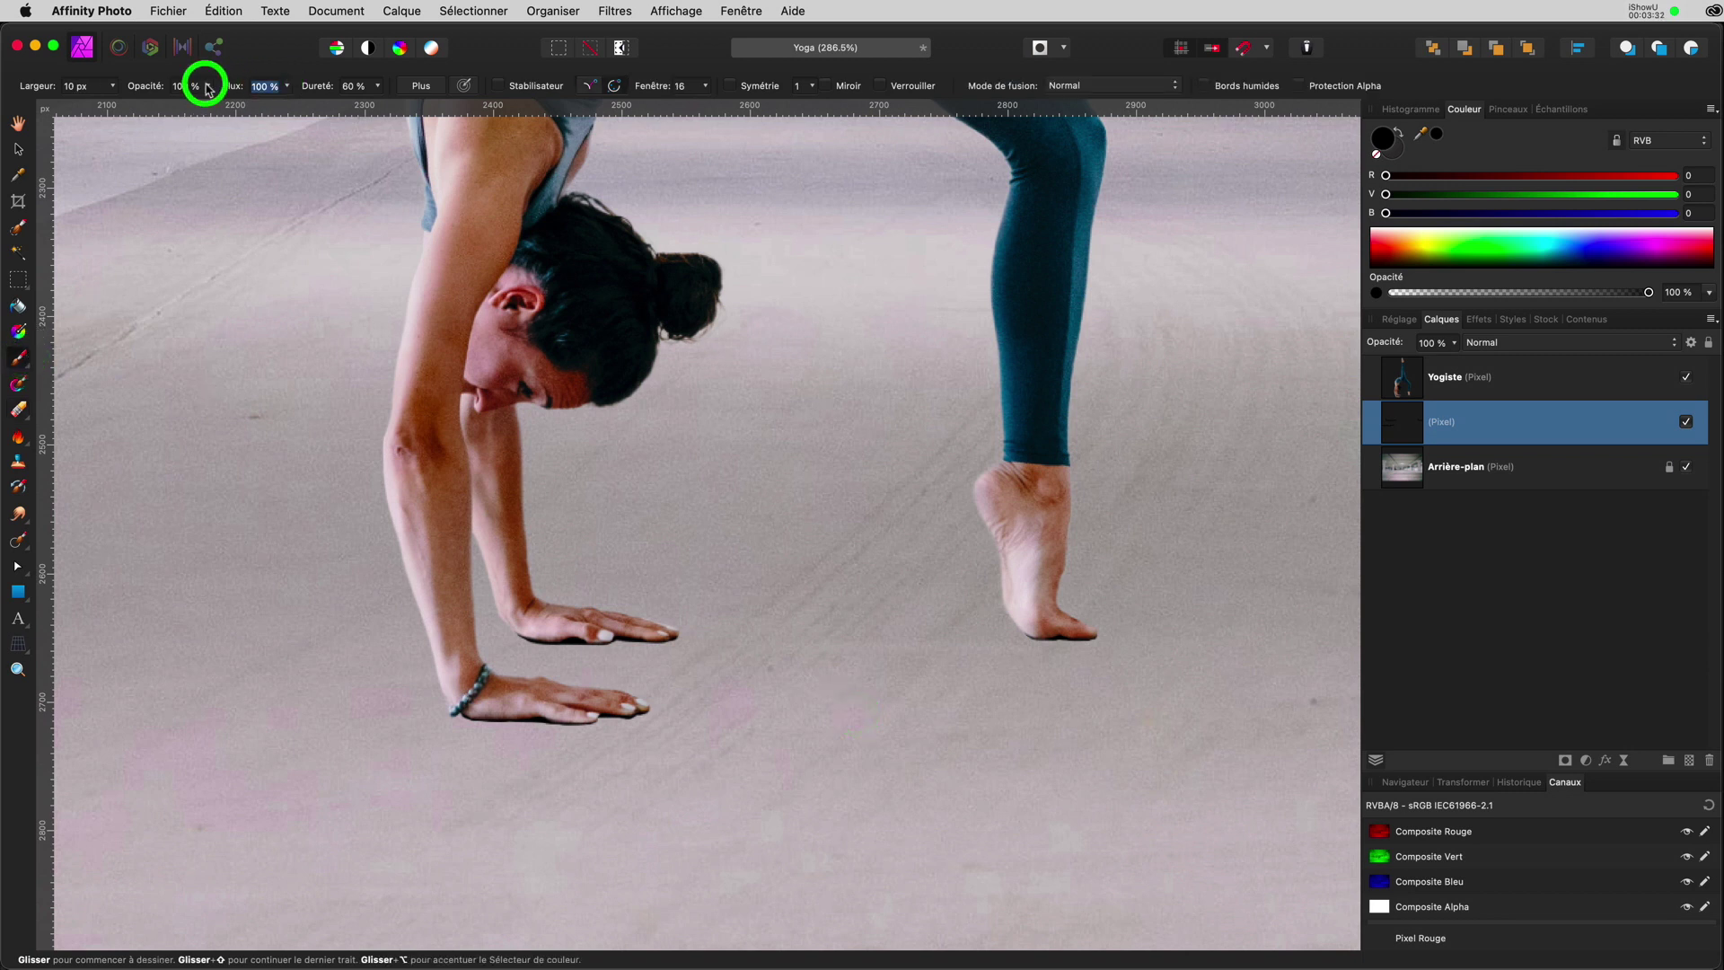
text(5)
click(304, 88)
text(0)
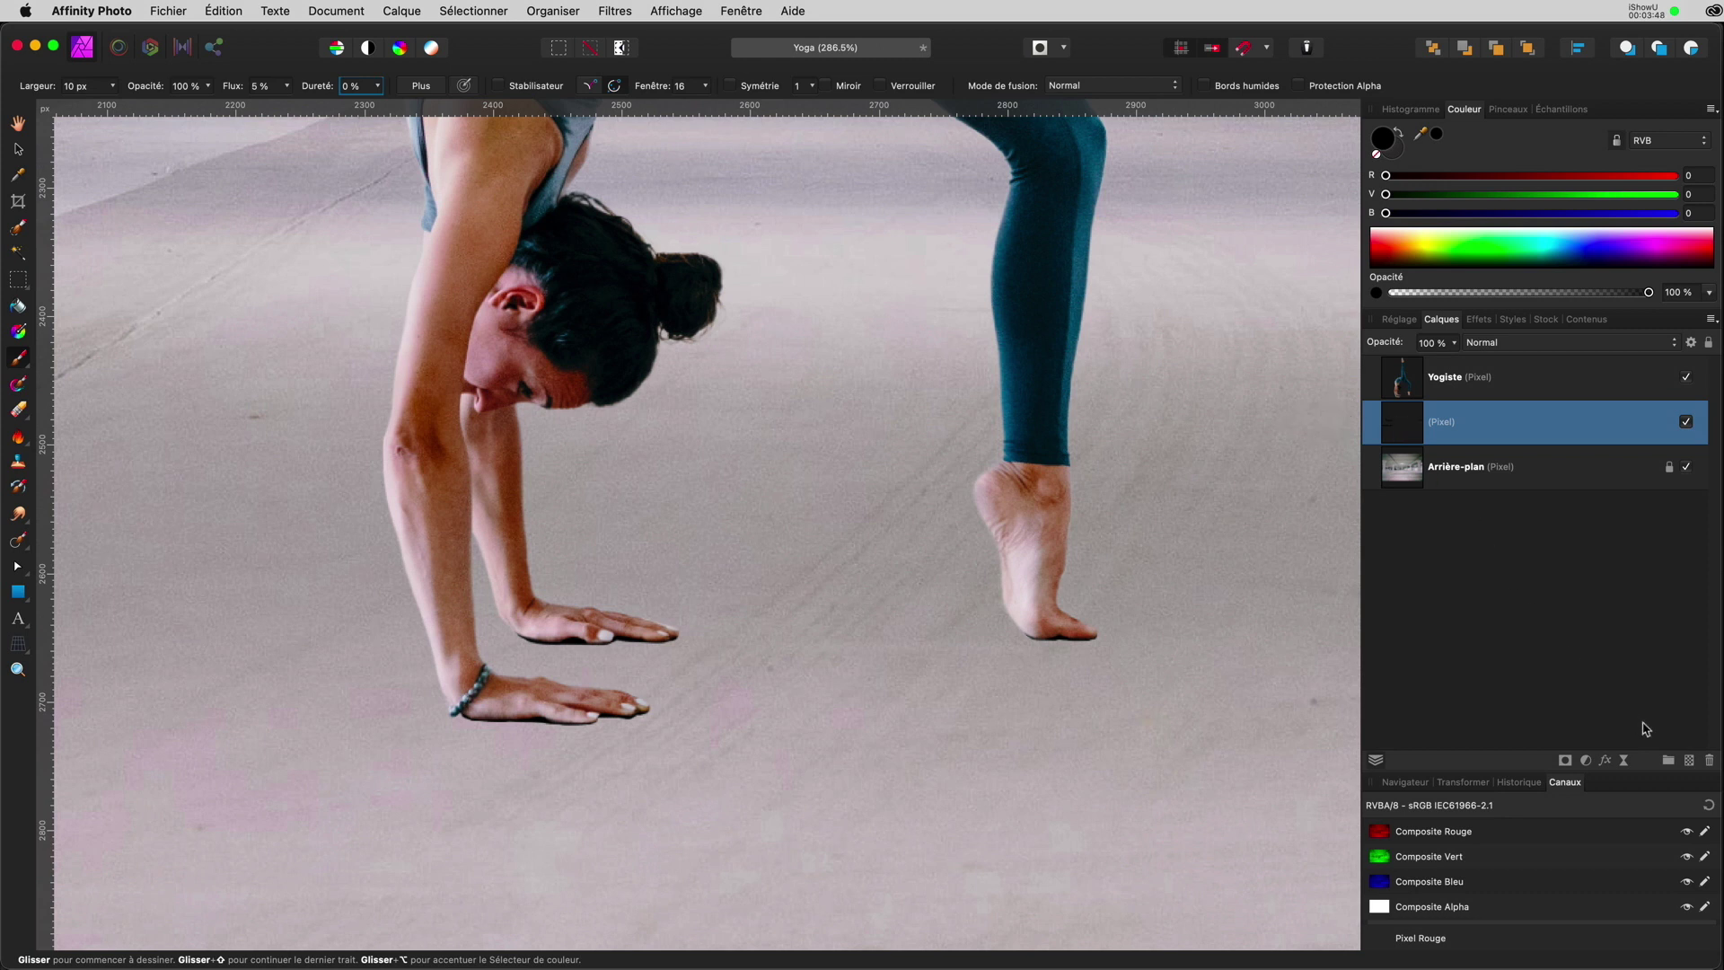
Step: Add a second pixel layer above the contact shadow layer and enlarge the brush width to 189 px
click(1690, 762)
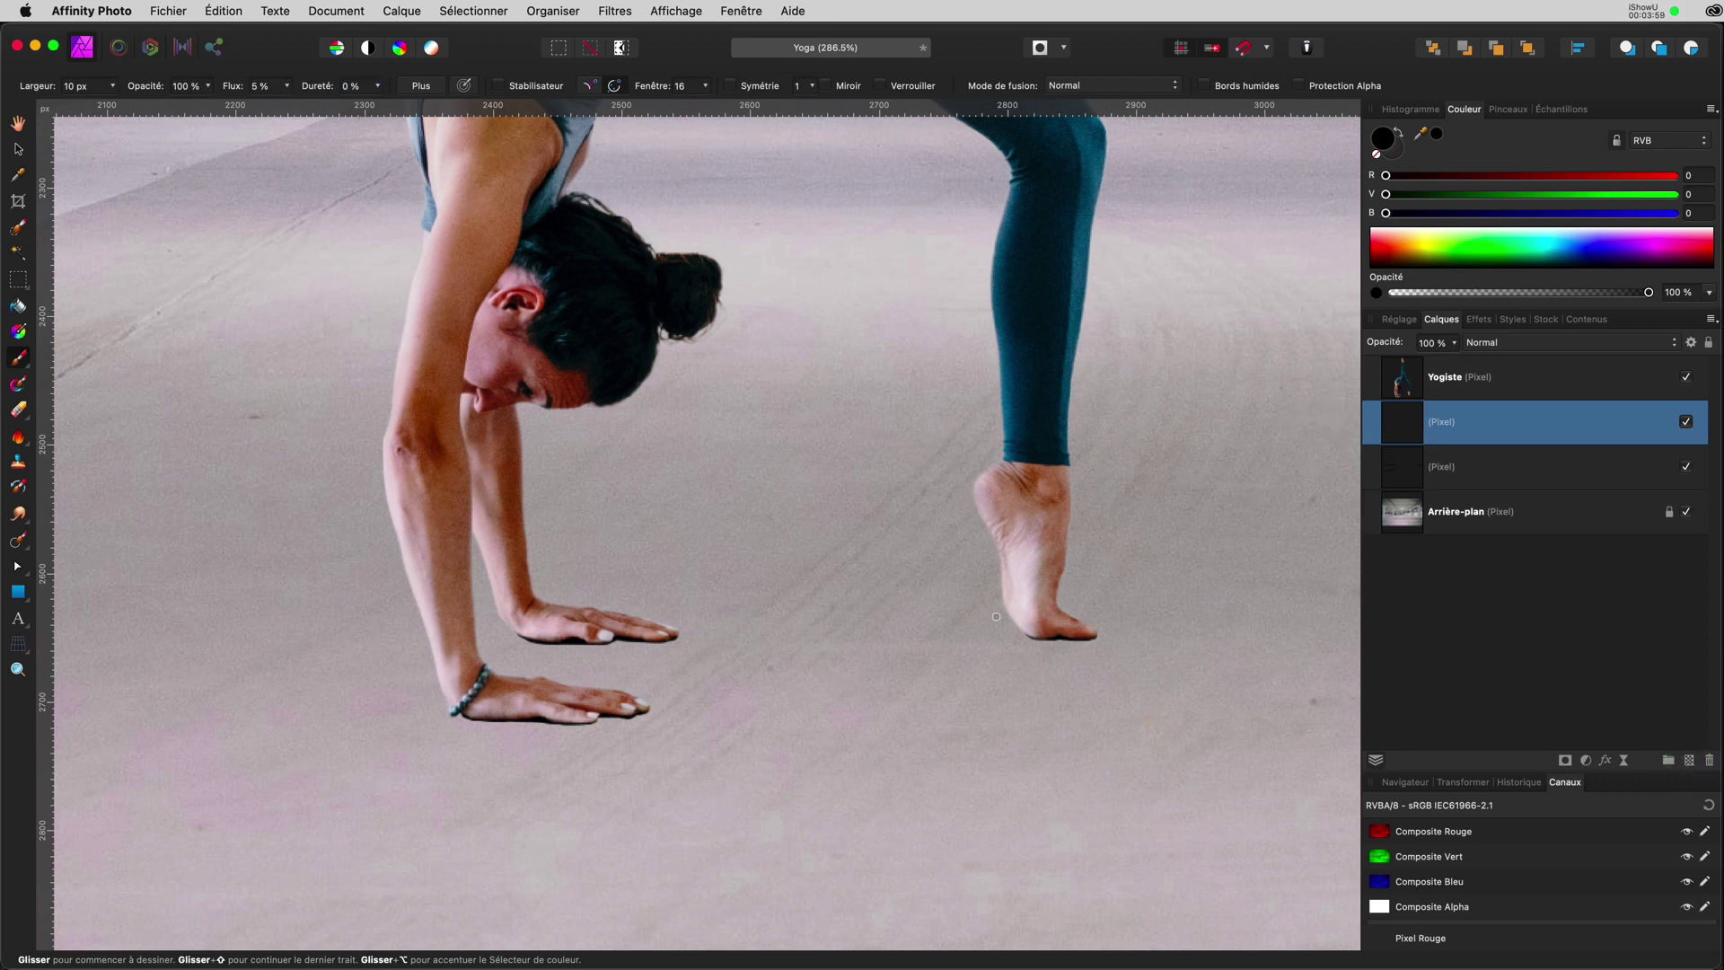
key(bracketright)
key(bracketright)
key(bracketright)
key(bracketright)
key(bracketright)
key(bracketright)
key(bracketright)
key(bracketright)
key(bracketright)
key(bracketright)
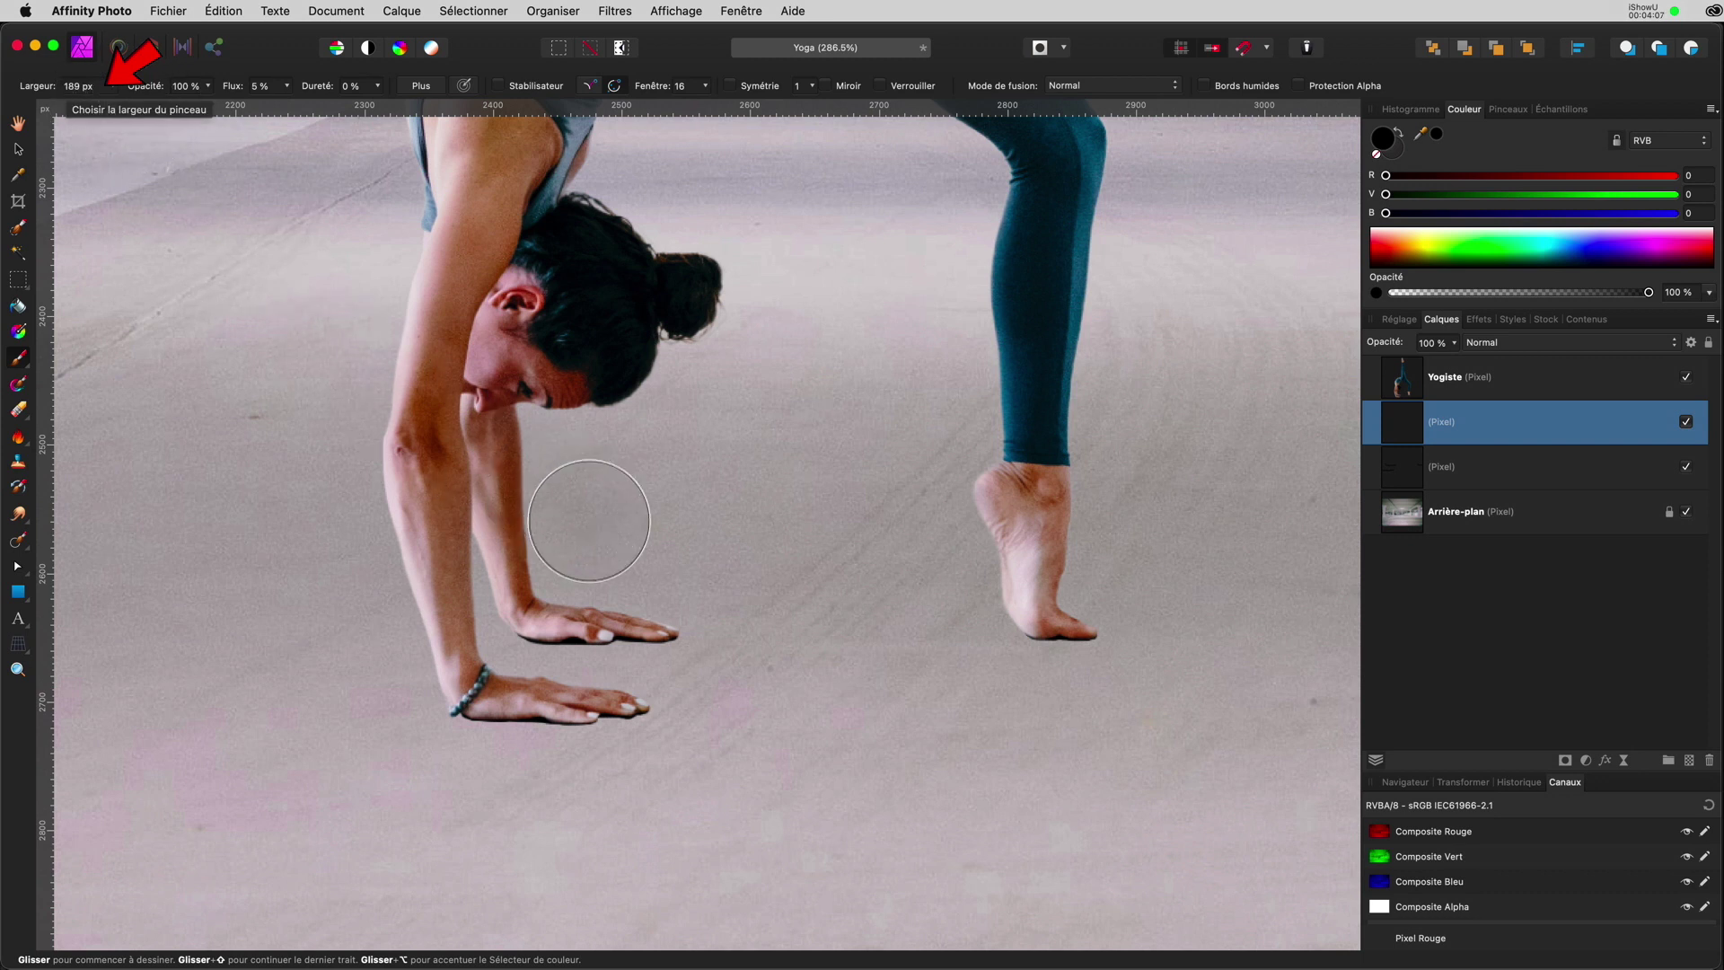
Step: Paint a soft, diffuse black shadow on the floor between the hands and the standing foot
mouse_move(512, 651)
mouse_down()
mouse_move(1056, 632)
mouse_move(782, 655)
mouse_move(551, 644)
mouse_move(1000, 620)
mouse_move(865, 679)
mouse_move(493, 692)
mouse_move(503, 705)
mouse_move(897, 659)
mouse_move(1010, 616)
mouse_move(475, 651)
mouse_up()
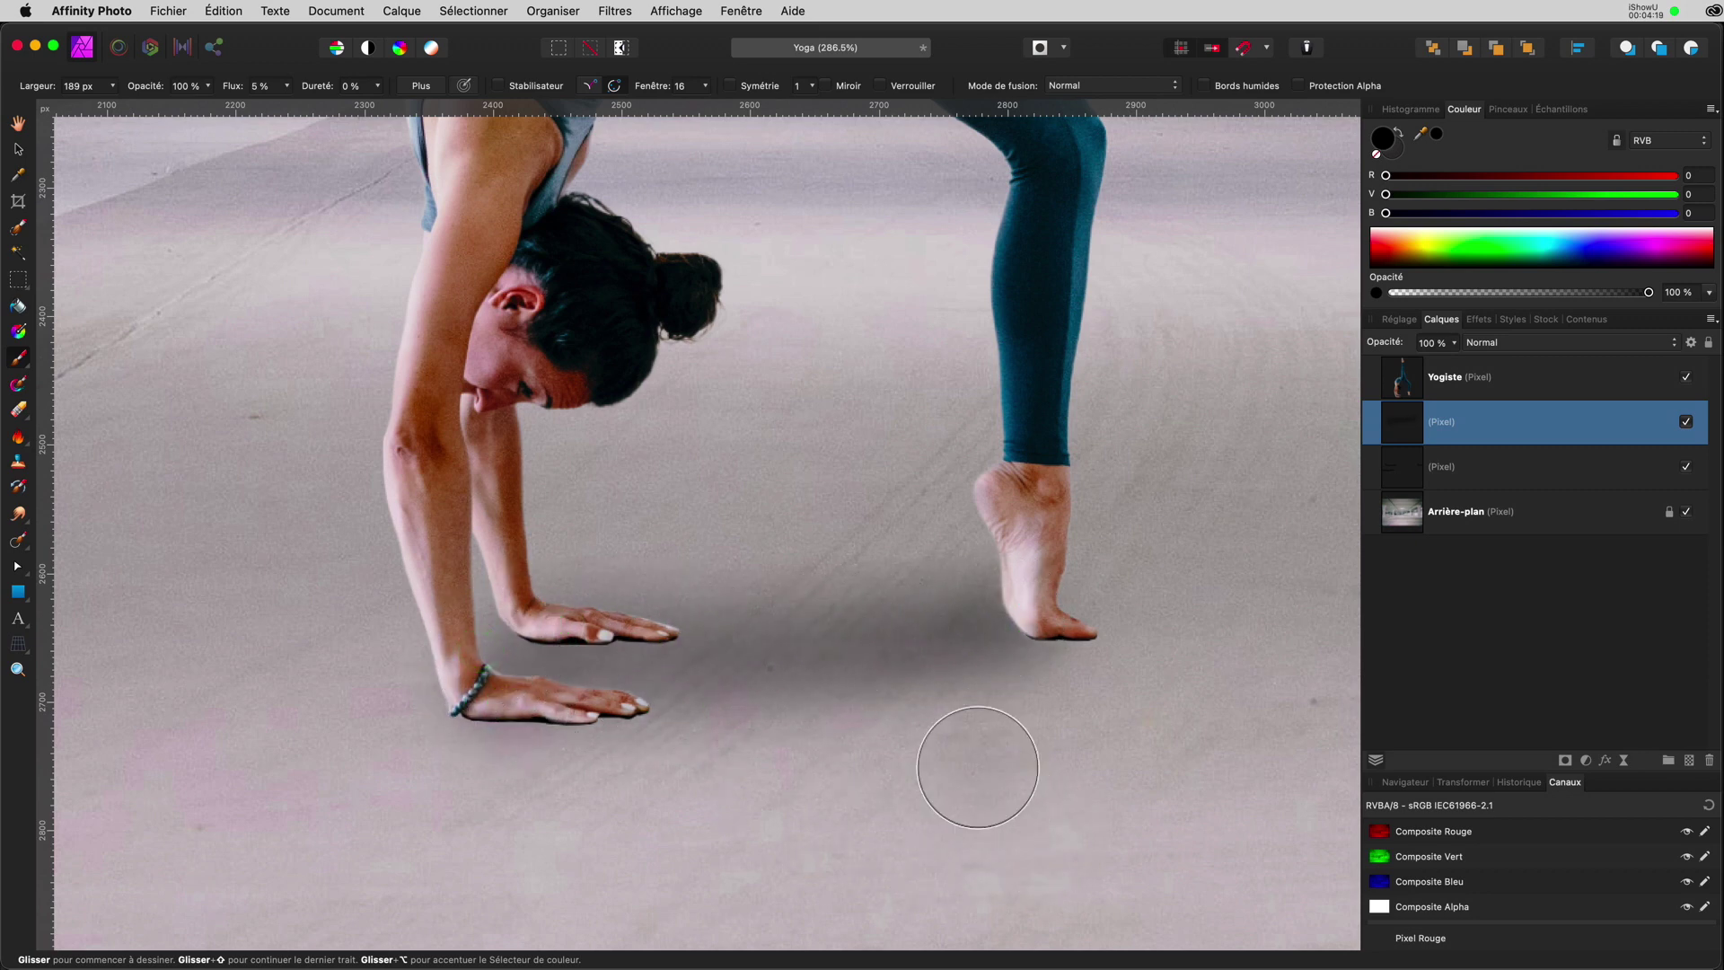
key(super+0)
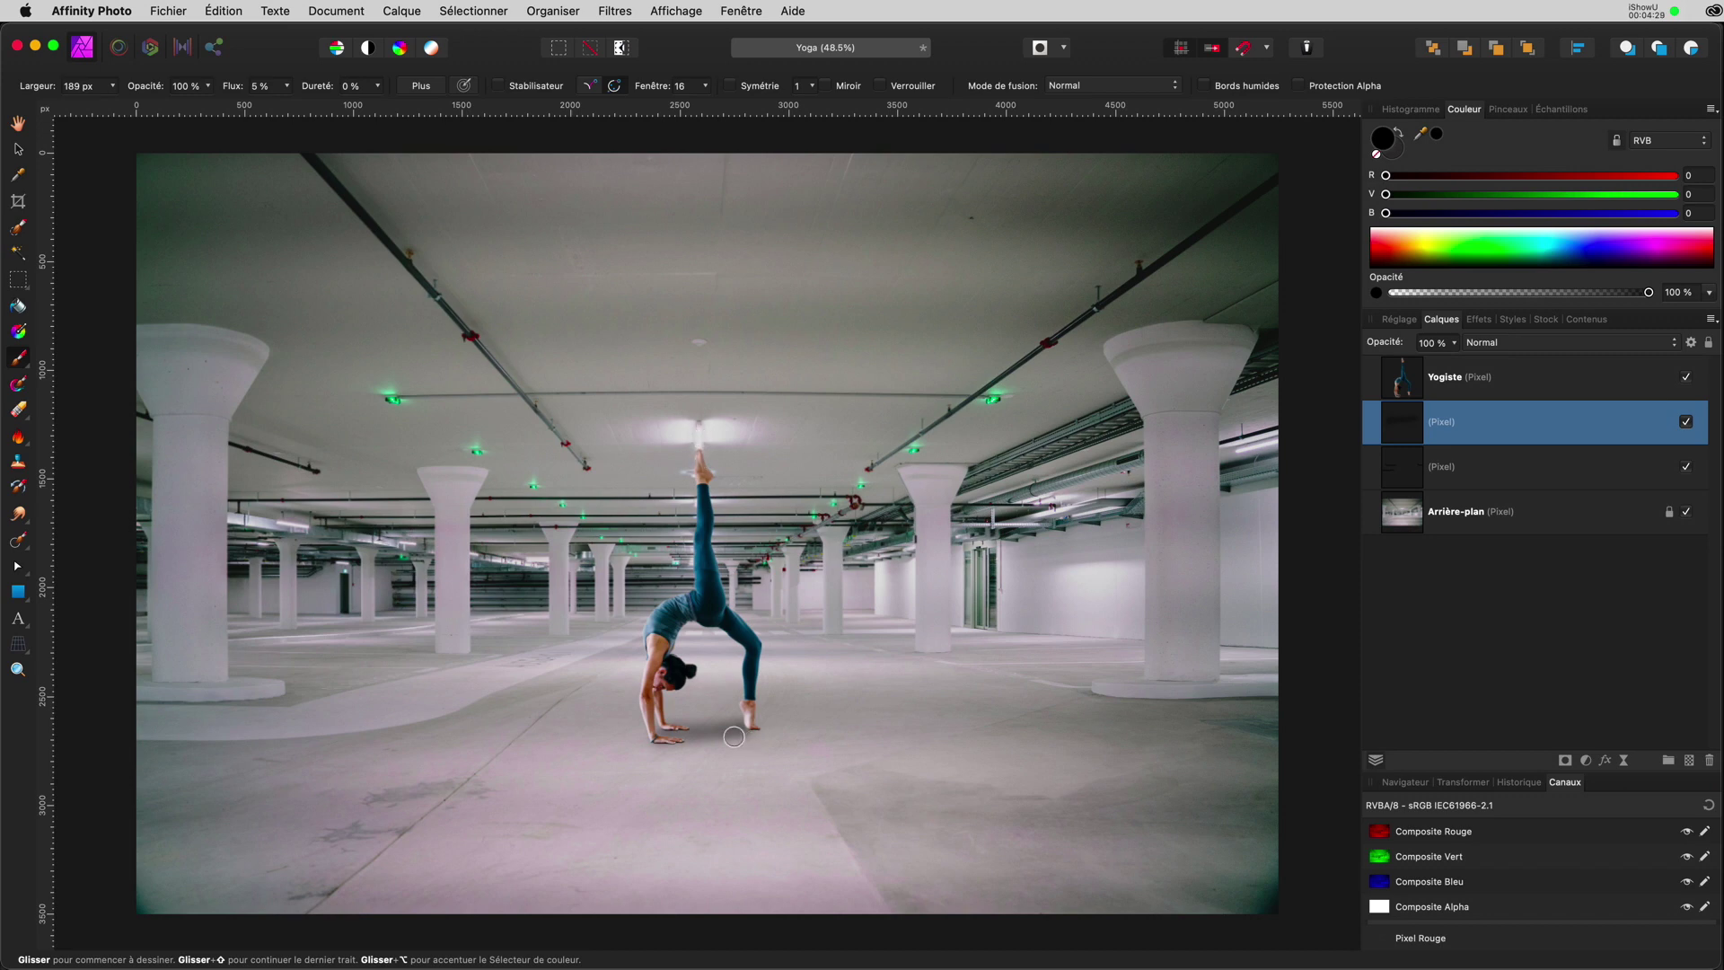
scroll(734, 736, up, 8)
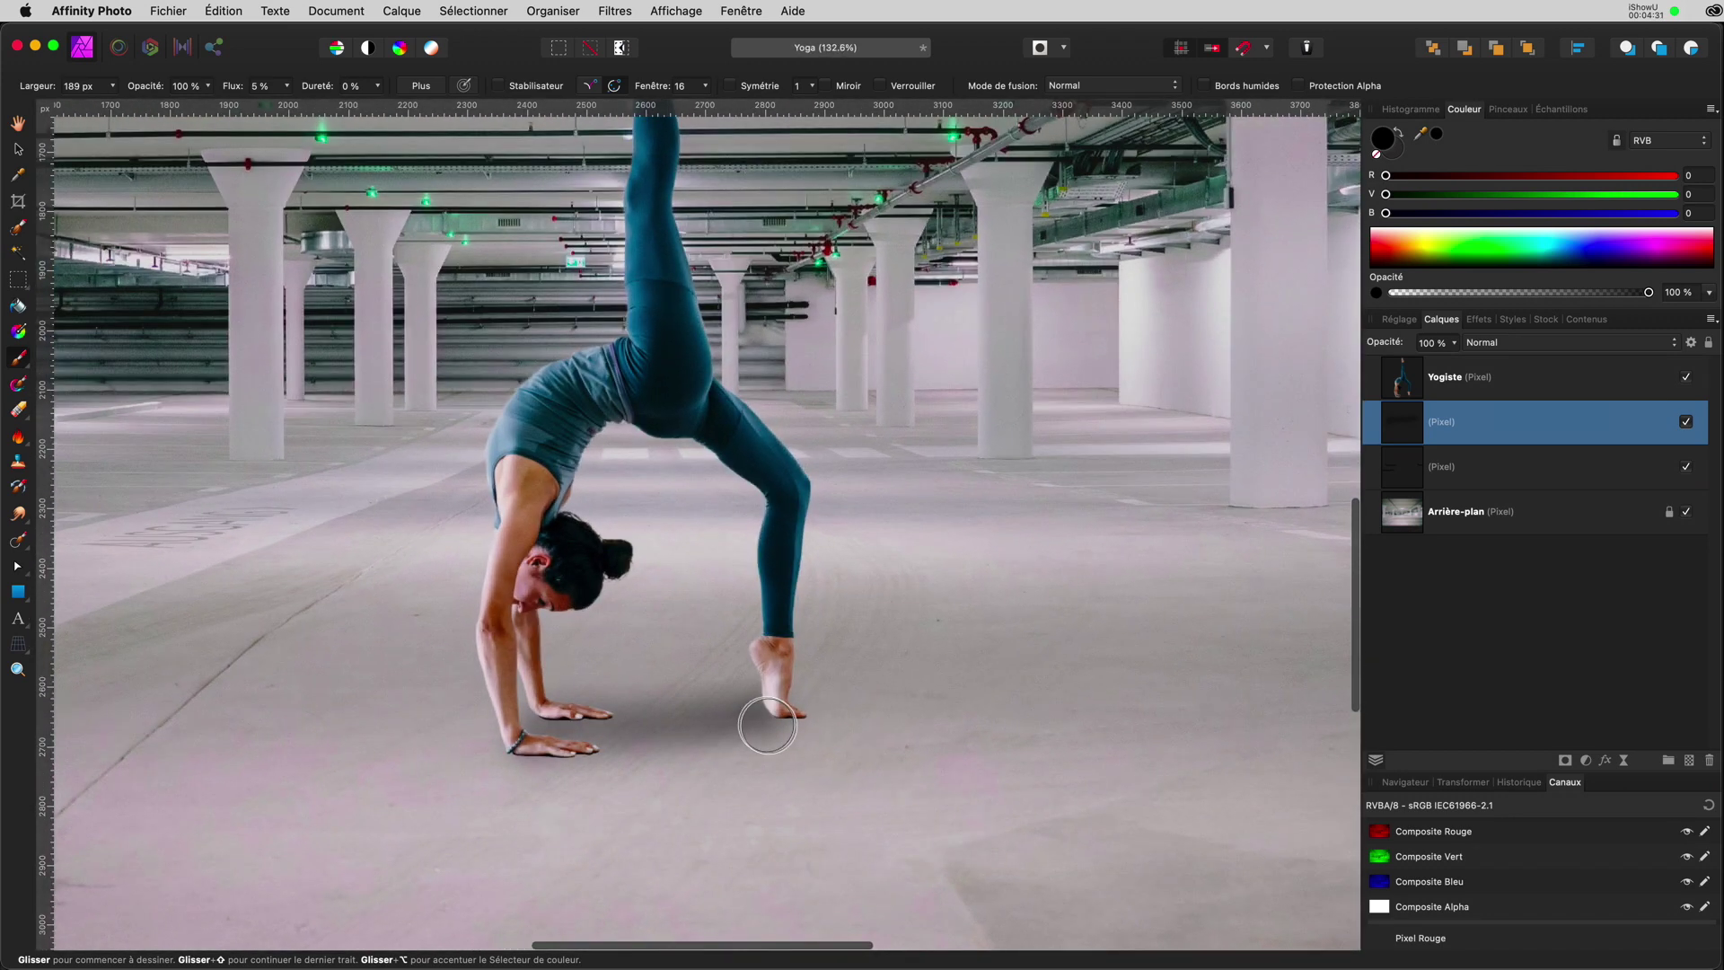
mouse_move(770, 731)
mouse_down()
mouse_move(530, 743)
mouse_move(821, 720)
mouse_move(692, 700)
mouse_move(561, 718)
mouse_move(662, 747)
mouse_move(692, 731)
mouse_up()
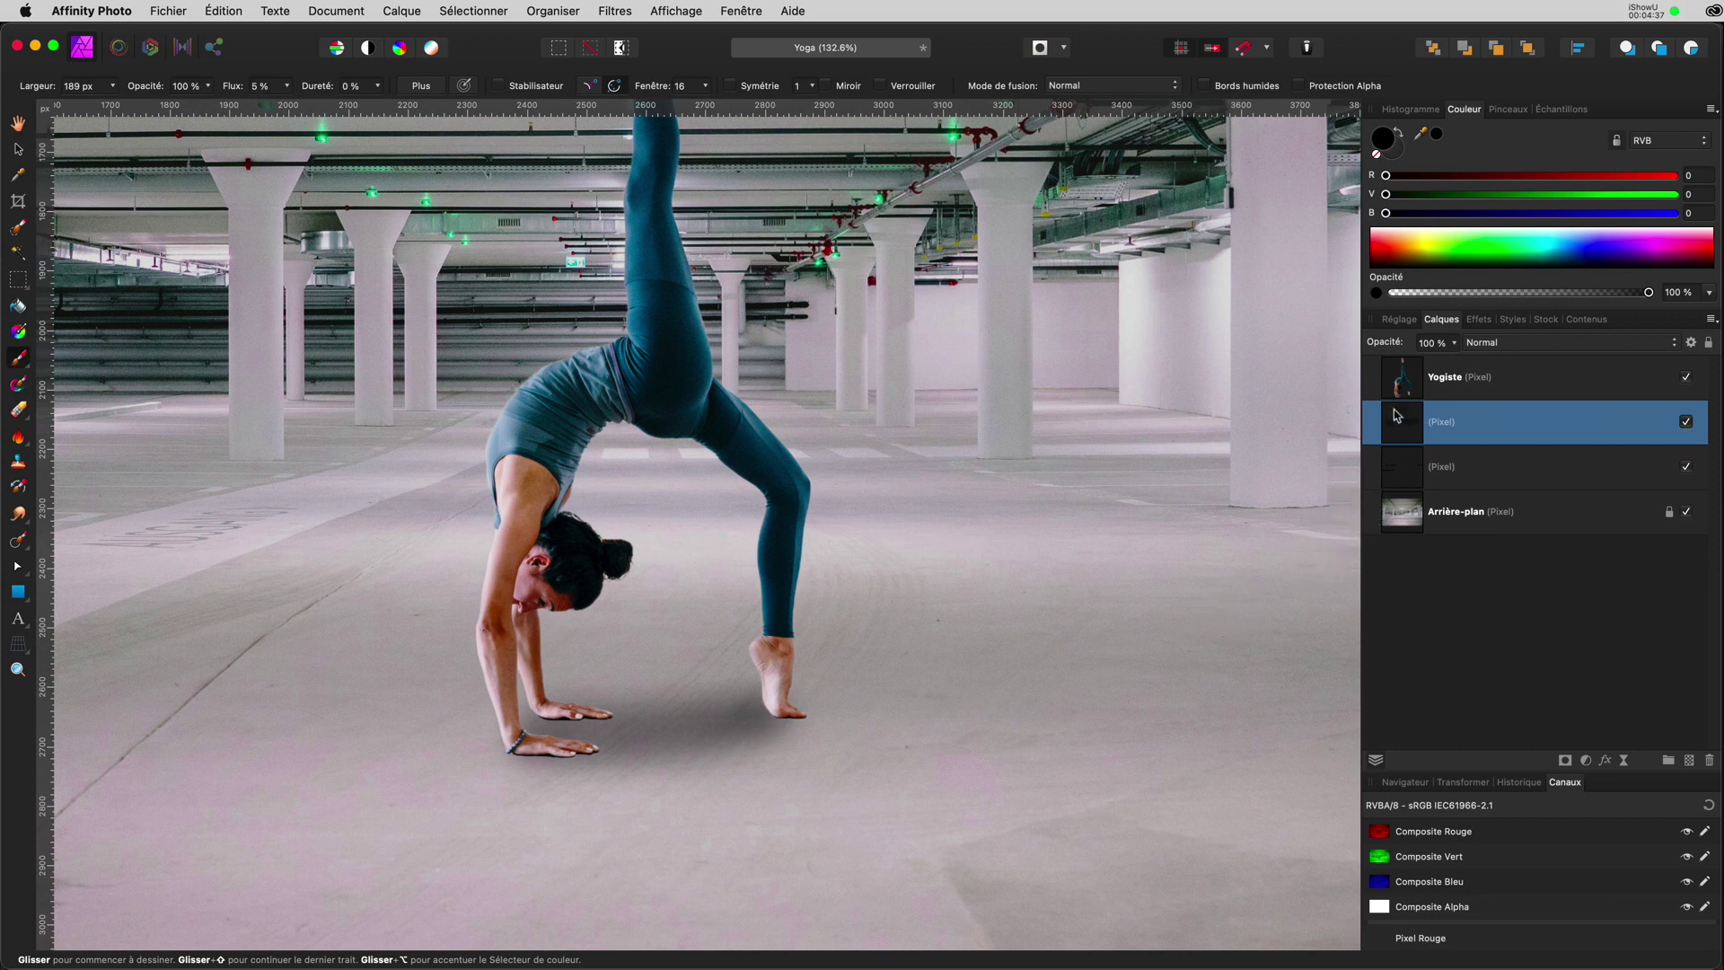
Step: Touch up the soft shadow near the foot and hands and set its layer's opacity to 86%
drag(1393, 349, 1372, 348)
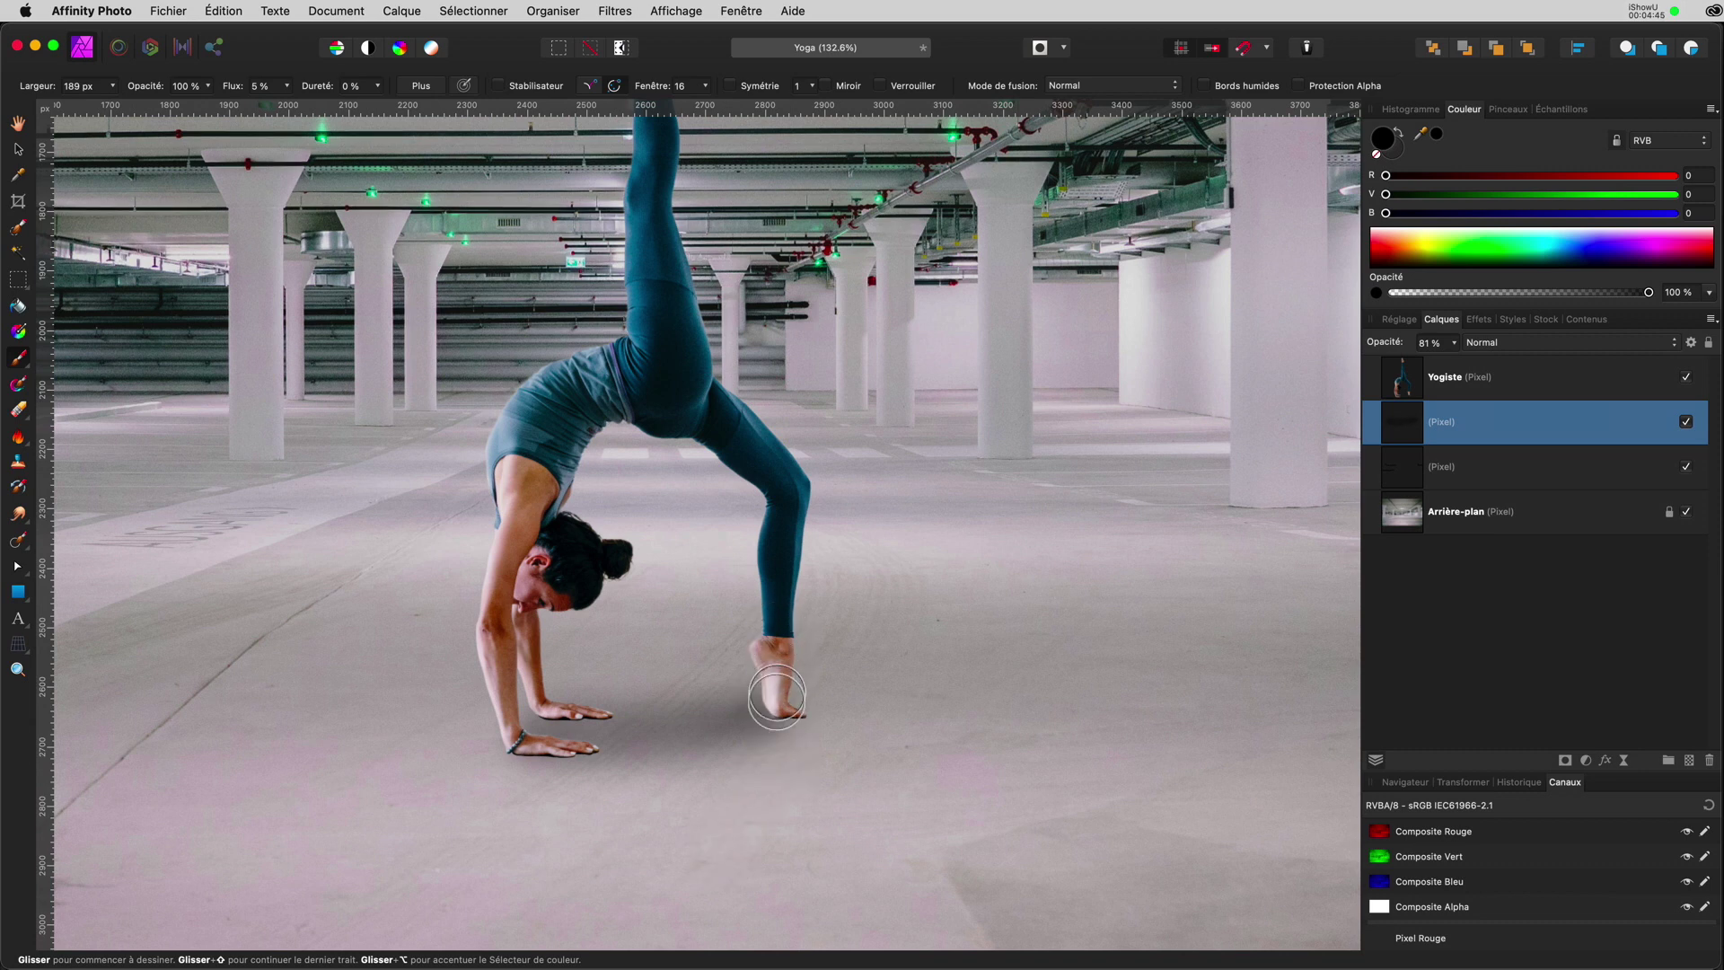
click(769, 705)
click(766, 706)
mouse_move(545, 721)
mouse_down()
mouse_move(743, 712)
mouse_move(544, 722)
mouse_up()
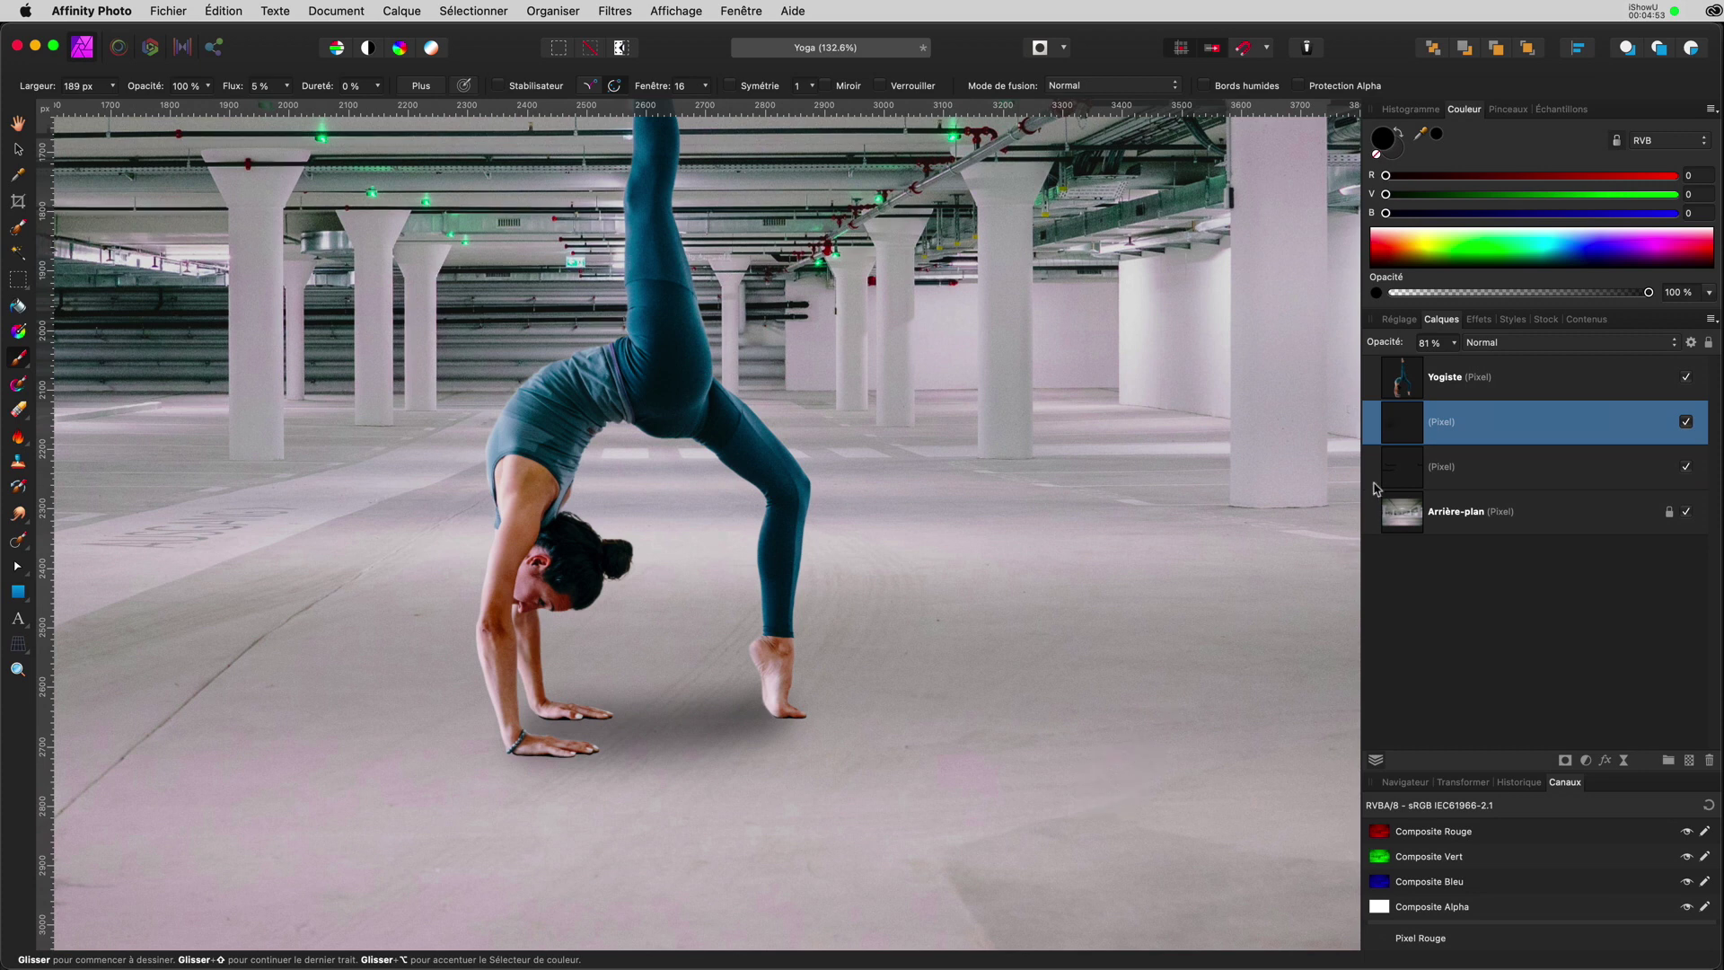
drag(1389, 343, 1393, 346)
key(super+0)
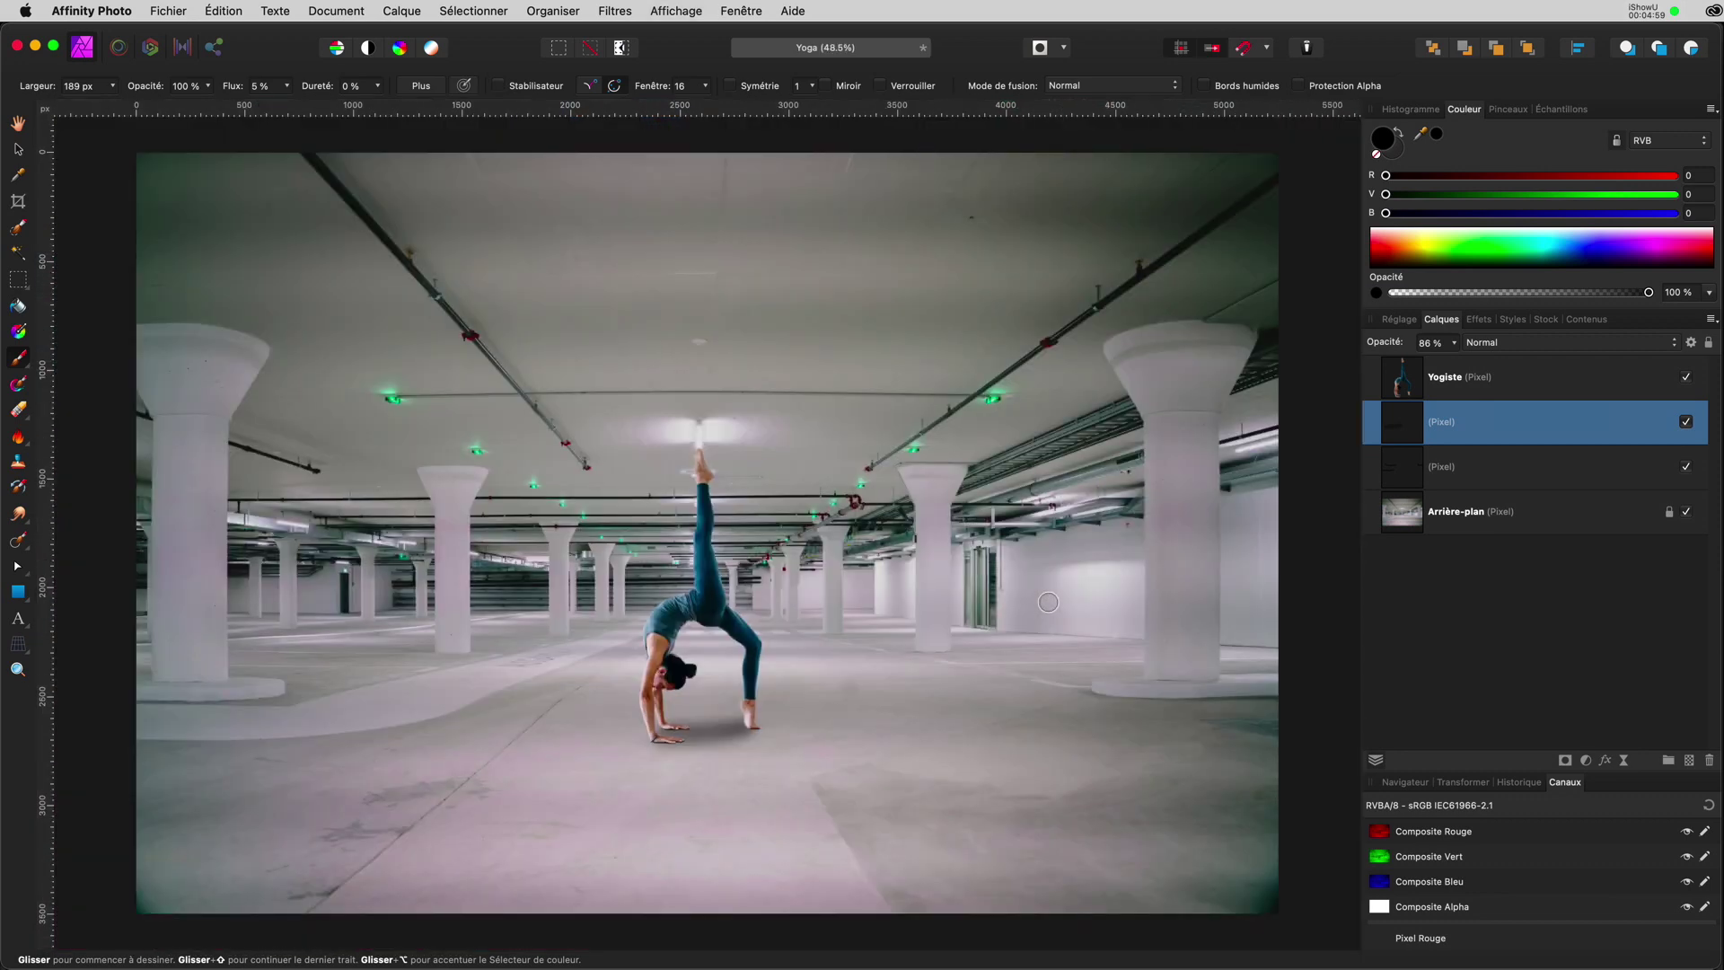